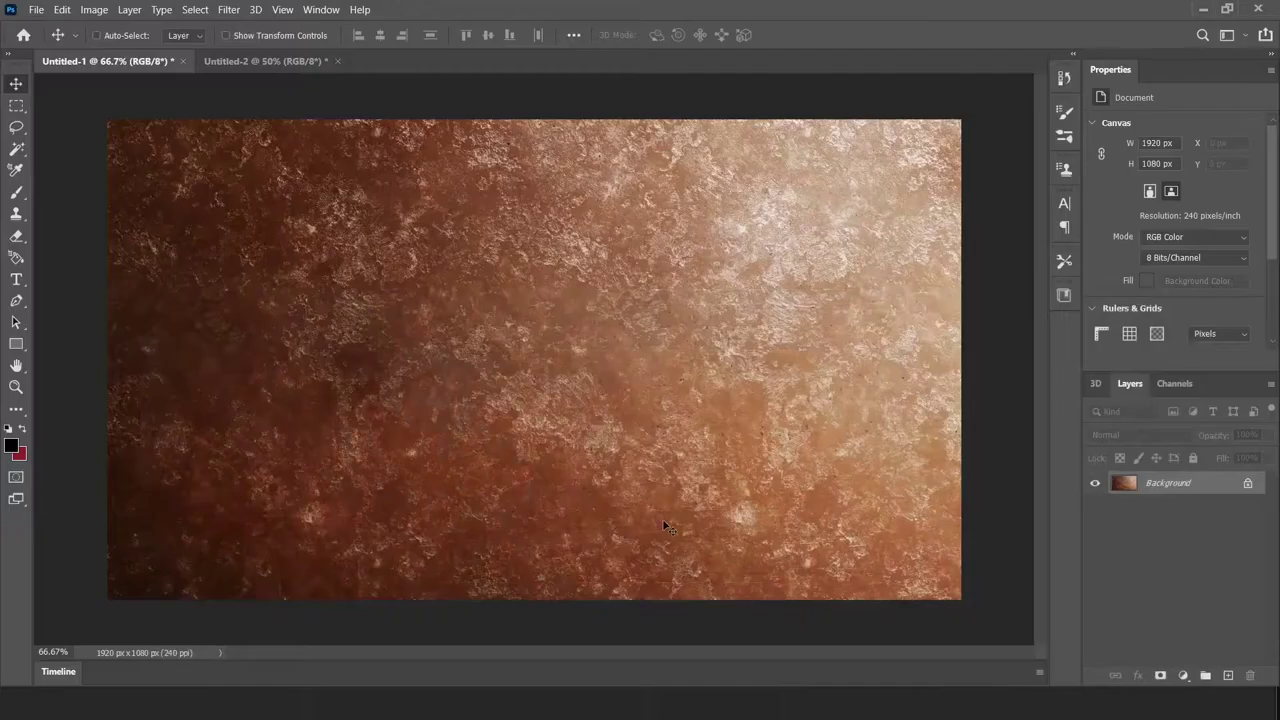
- Add a black Montserrat Black 'RUST' text layer enlarged to 121 pt
key("t")
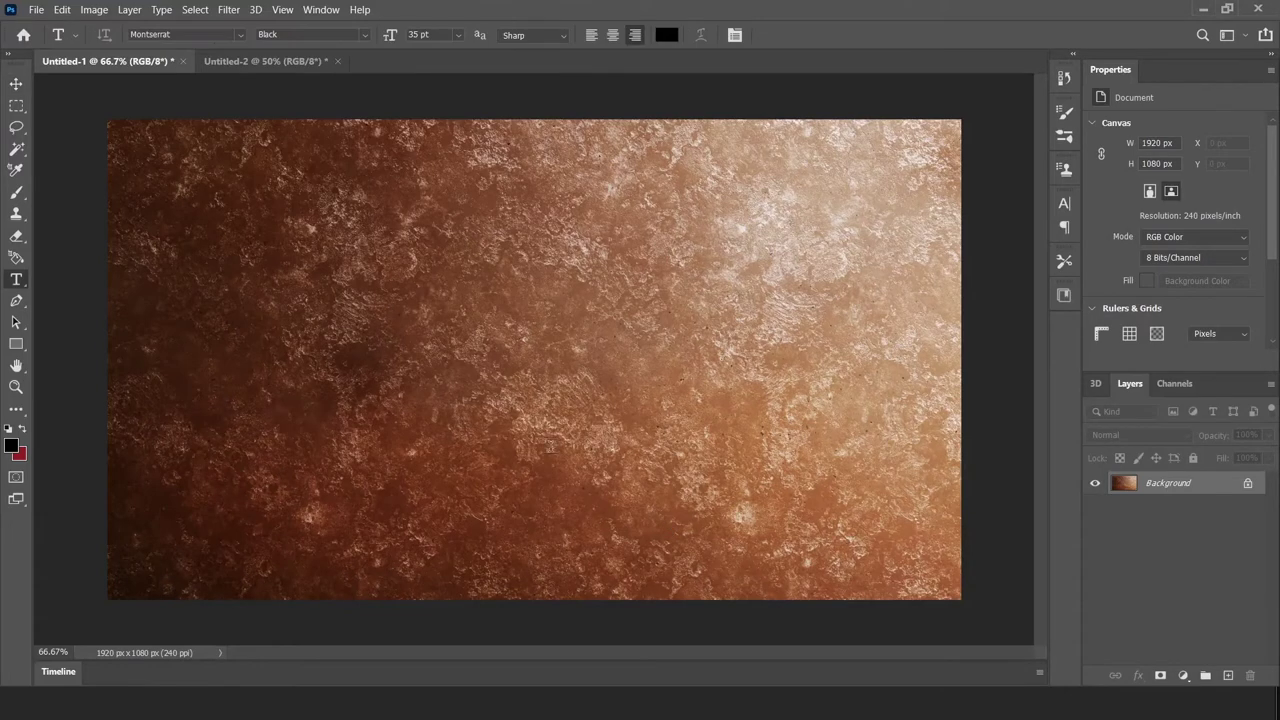
left_click(409, 359)
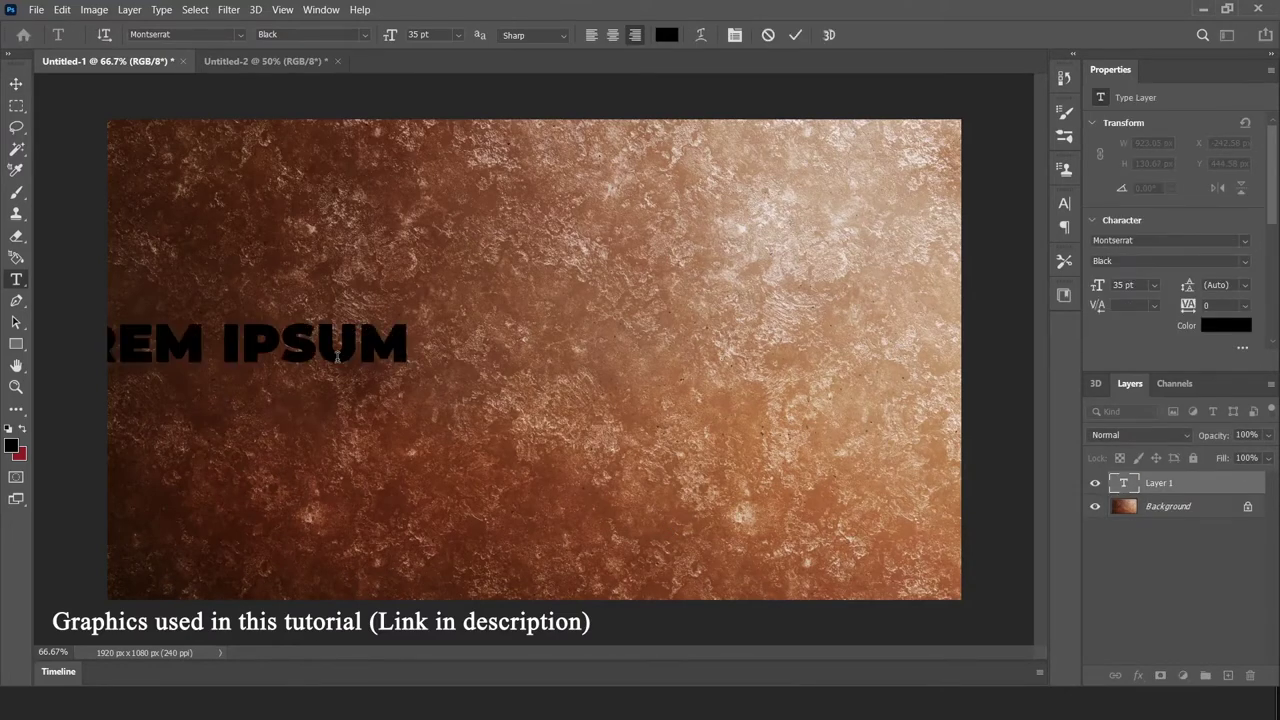
type("RUS")
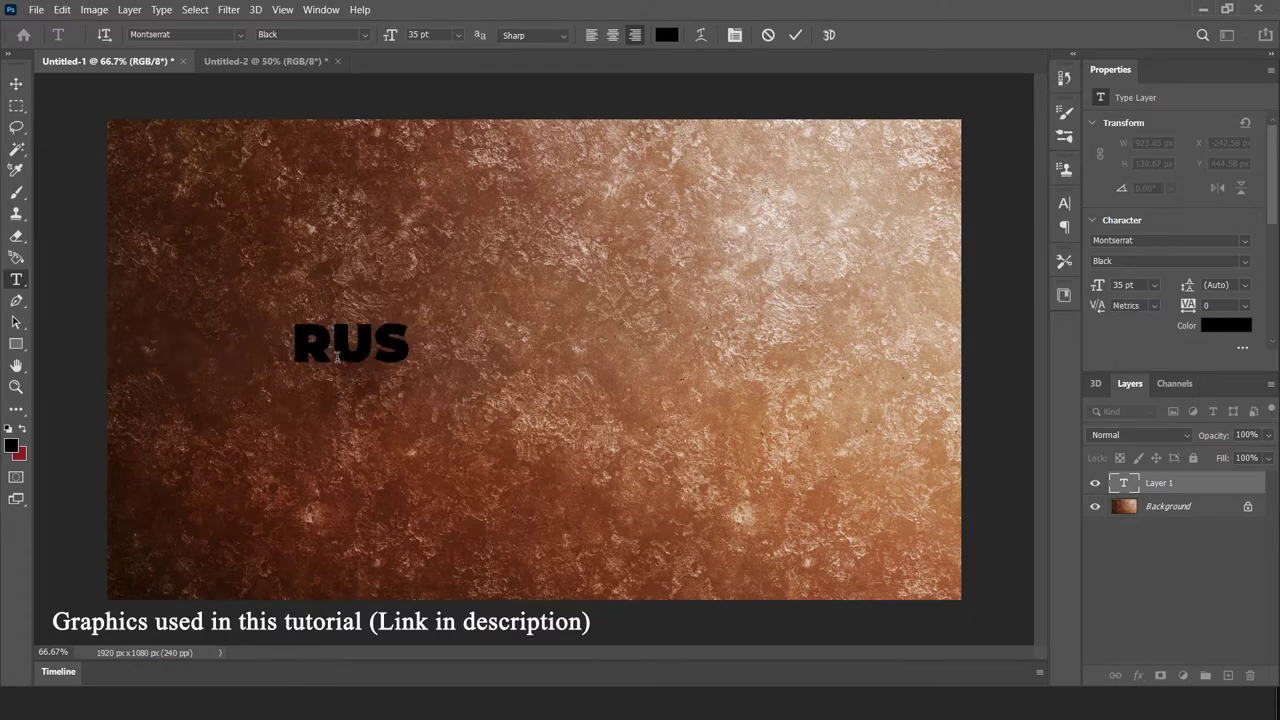
type("T")
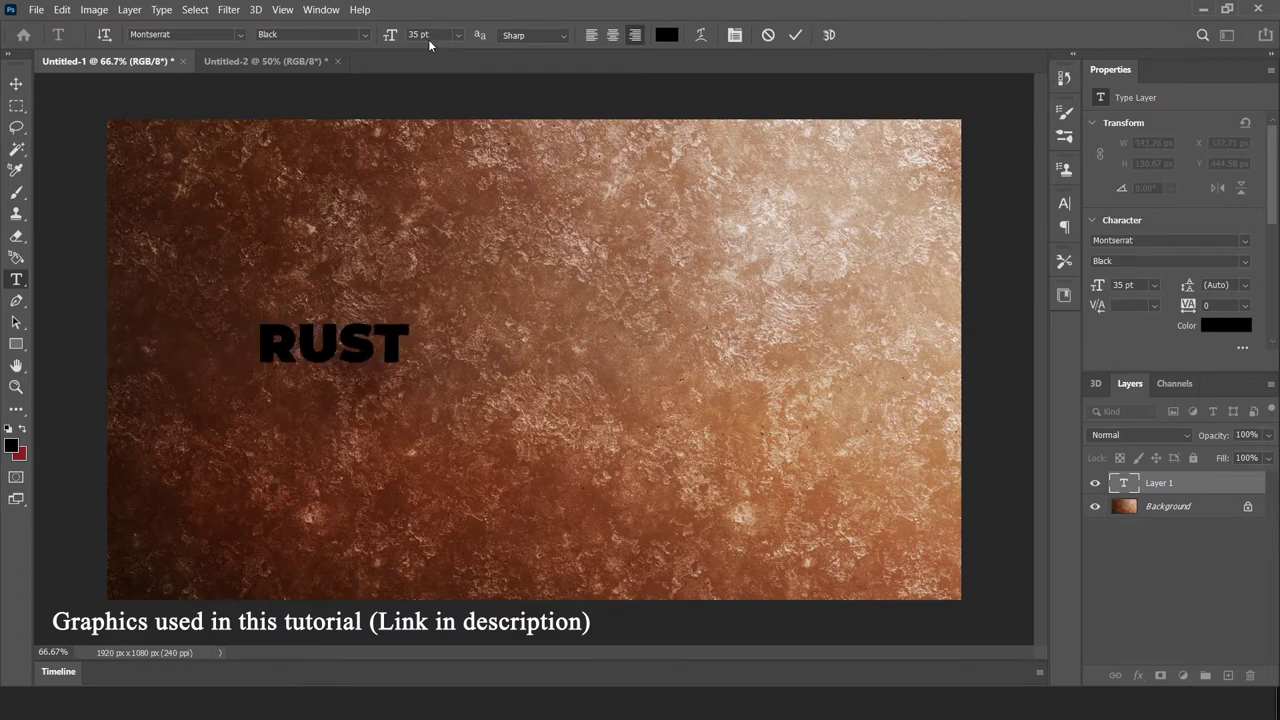
left_click_drag(392, 35, 464, 48)
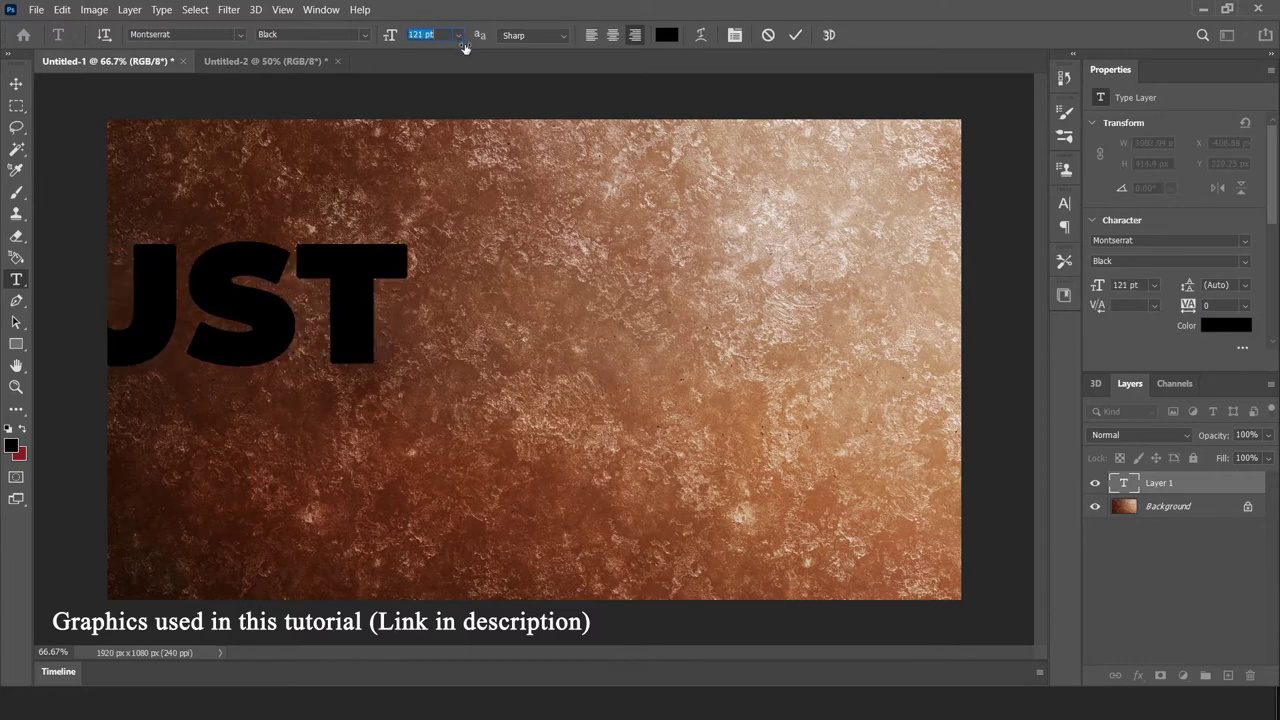
left_click(16, 83)
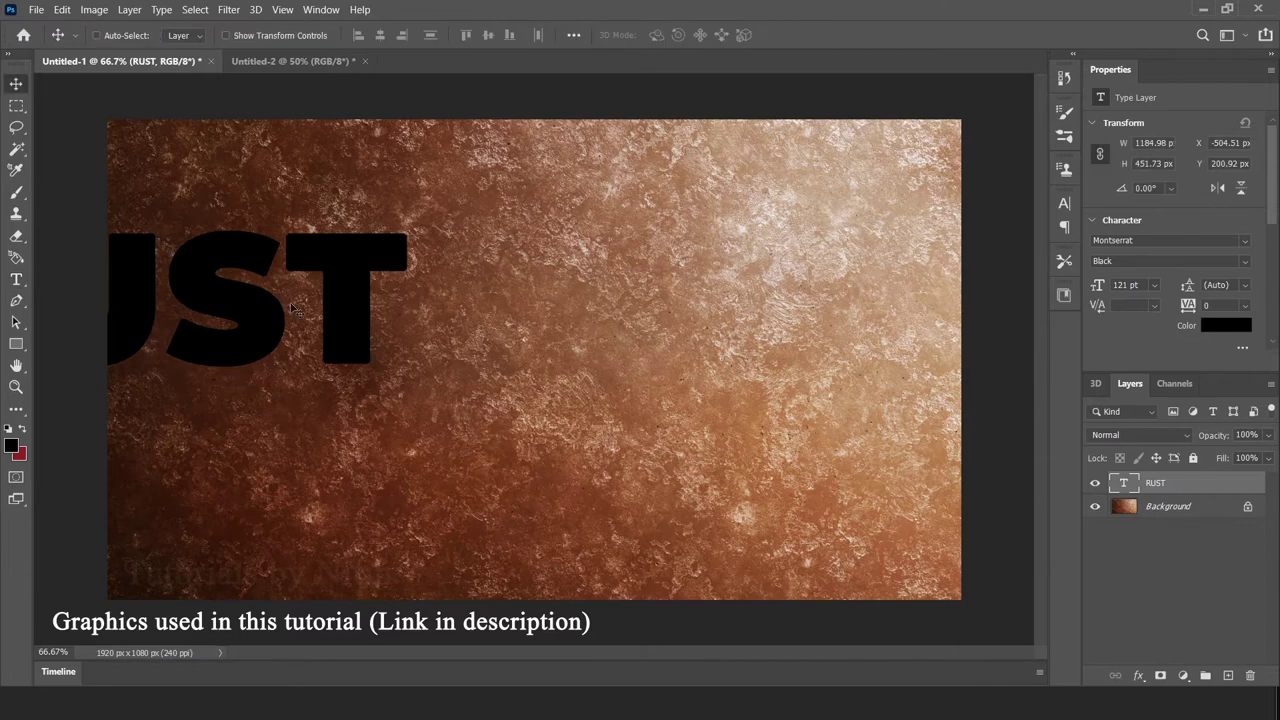
- Centre the RUST text horizontally and vertically on the canvas, then deselect
mouse_move(293, 306)
left_mouse_down()
mouse_move(623, 336)
mouse_move(655, 365)
left_mouse_up()
key("ctrl+a")
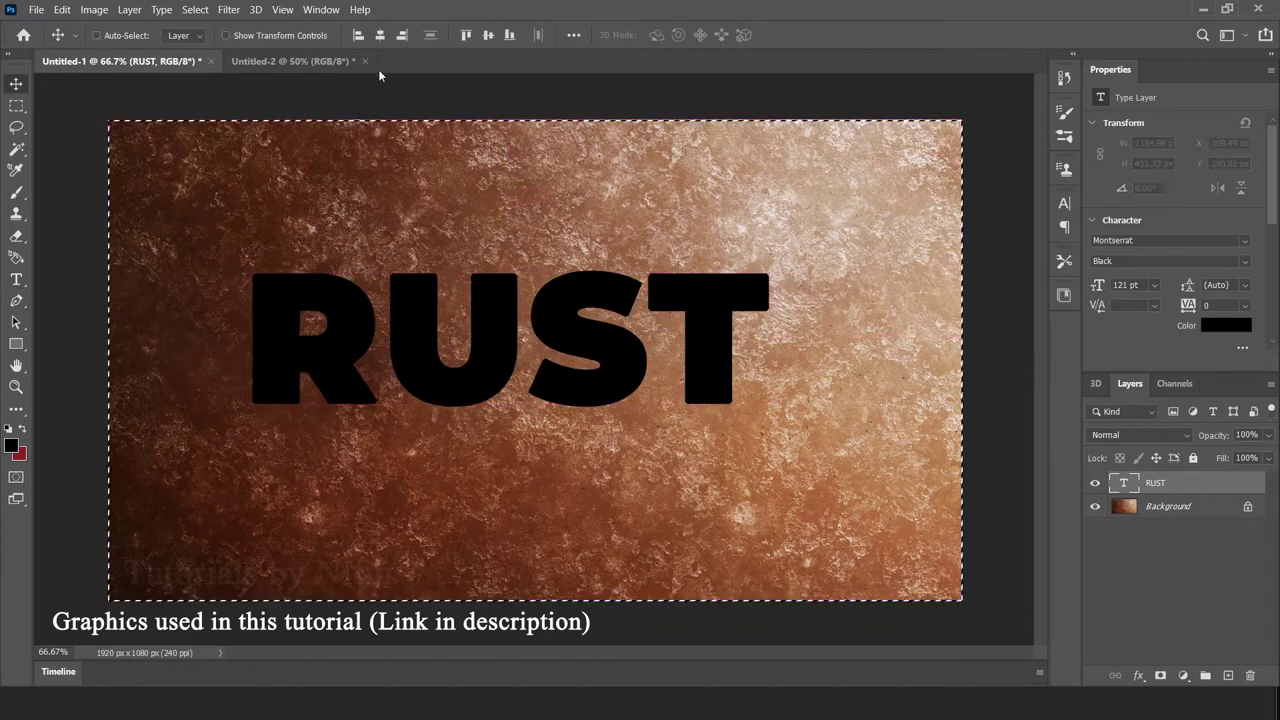
left_click(380, 35)
left_click(488, 35)
left_click_drag(716, 338, 716, 360)
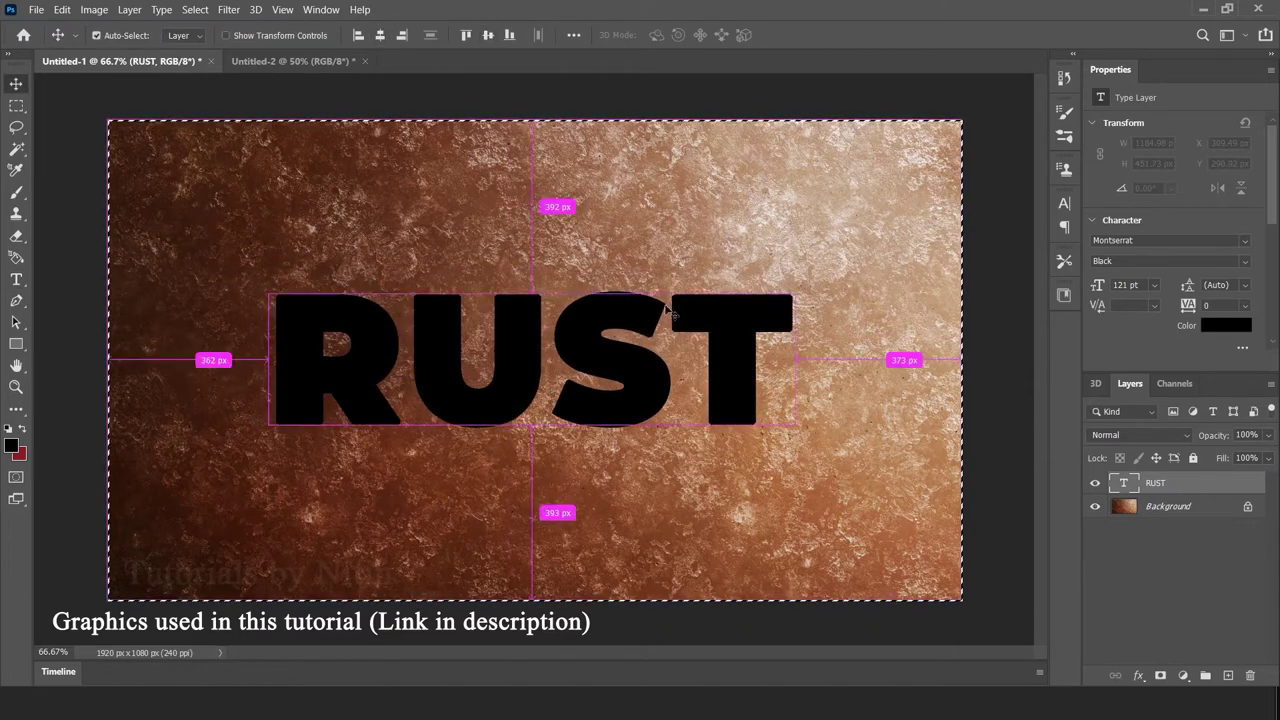
key("ctrl+d")
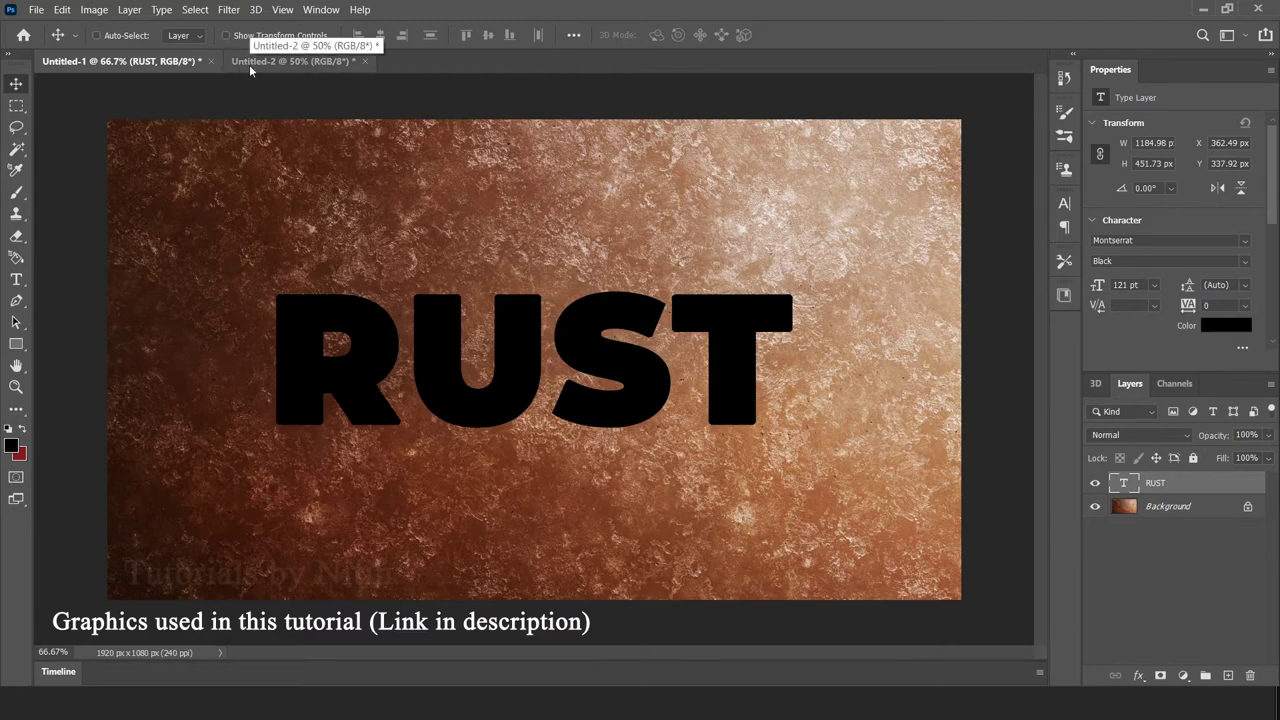
- Convert RUST to a smart object and drag the rust texture in from Untitled-2
right_click(1190, 486)
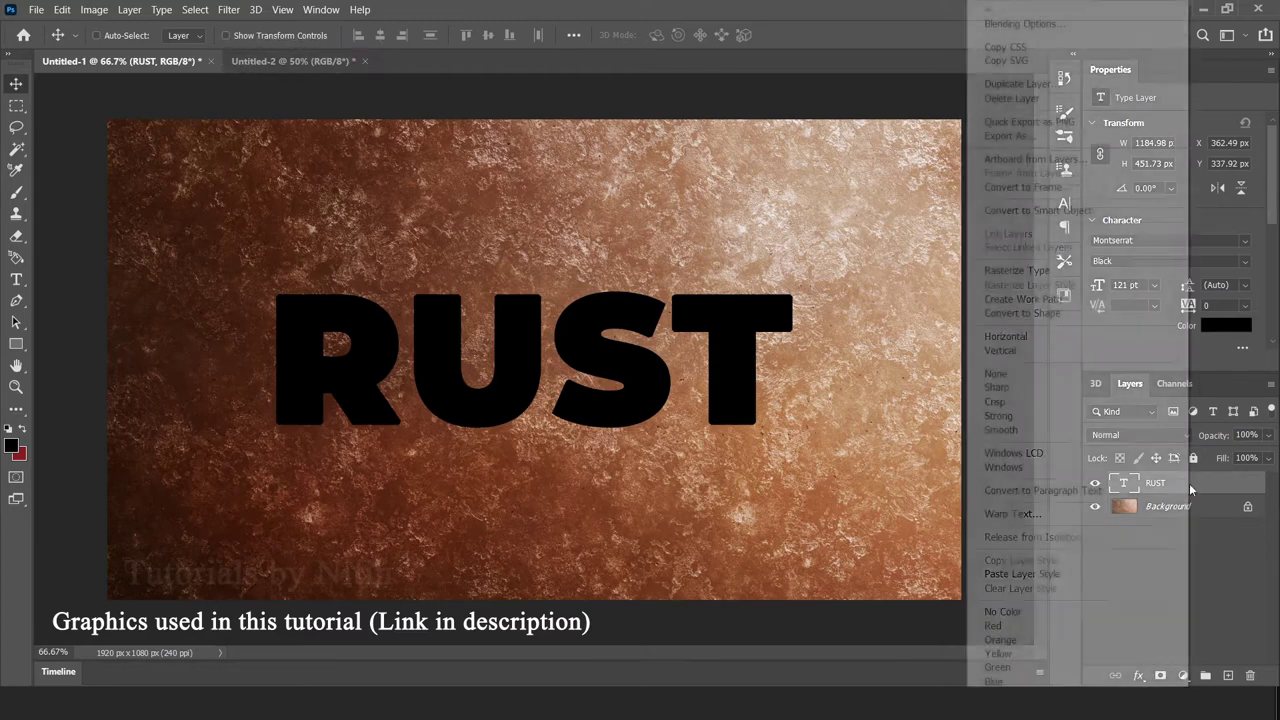
left_click(1028, 212)
left_click(290, 61)
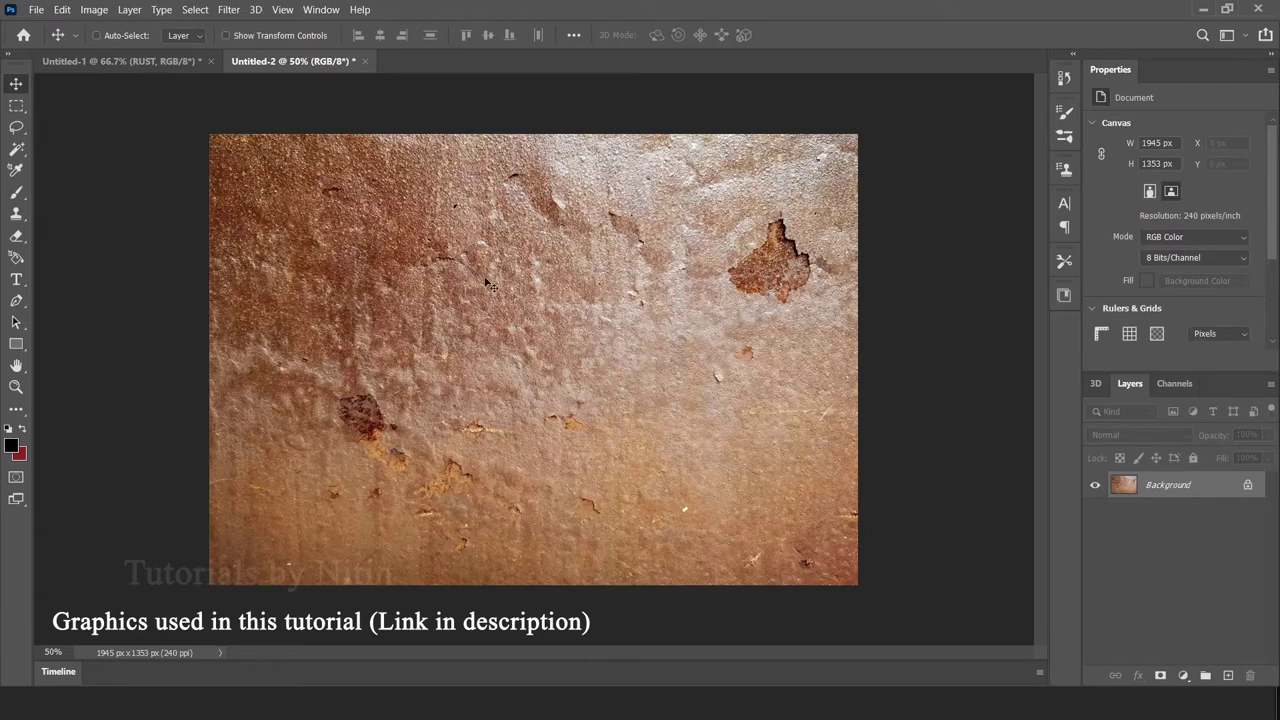
mouse_move(490, 285)
left_mouse_down()
mouse_move(270, 172)
mouse_move(472, 330)
left_mouse_up()
left_click_drag(443, 272, 537, 335)
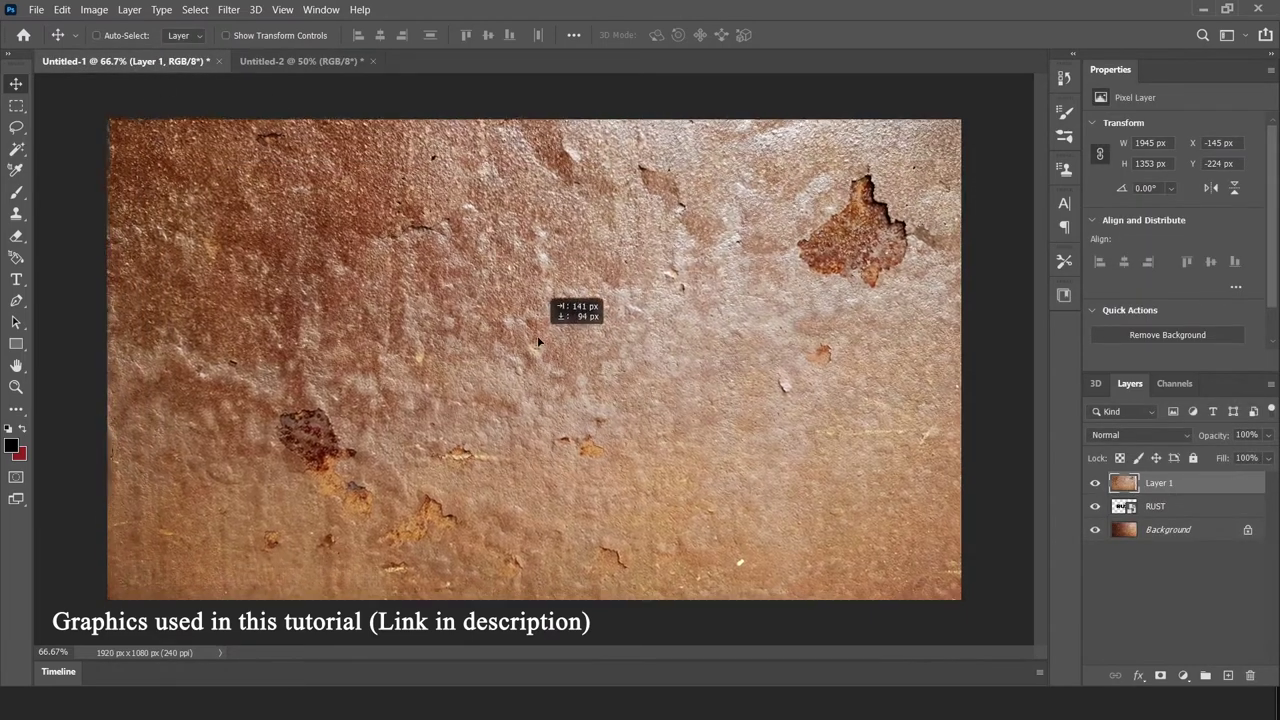
- Scale the texture layer to about 72% (1396 × 971 px) and reposition it
key("ctrl+t")
mouse_move(439, 290)
left_mouse_down()
mouse_move(487, 347)
mouse_move(434, 336)
left_mouse_up()
left_click_drag(101, 148, 336, 308)
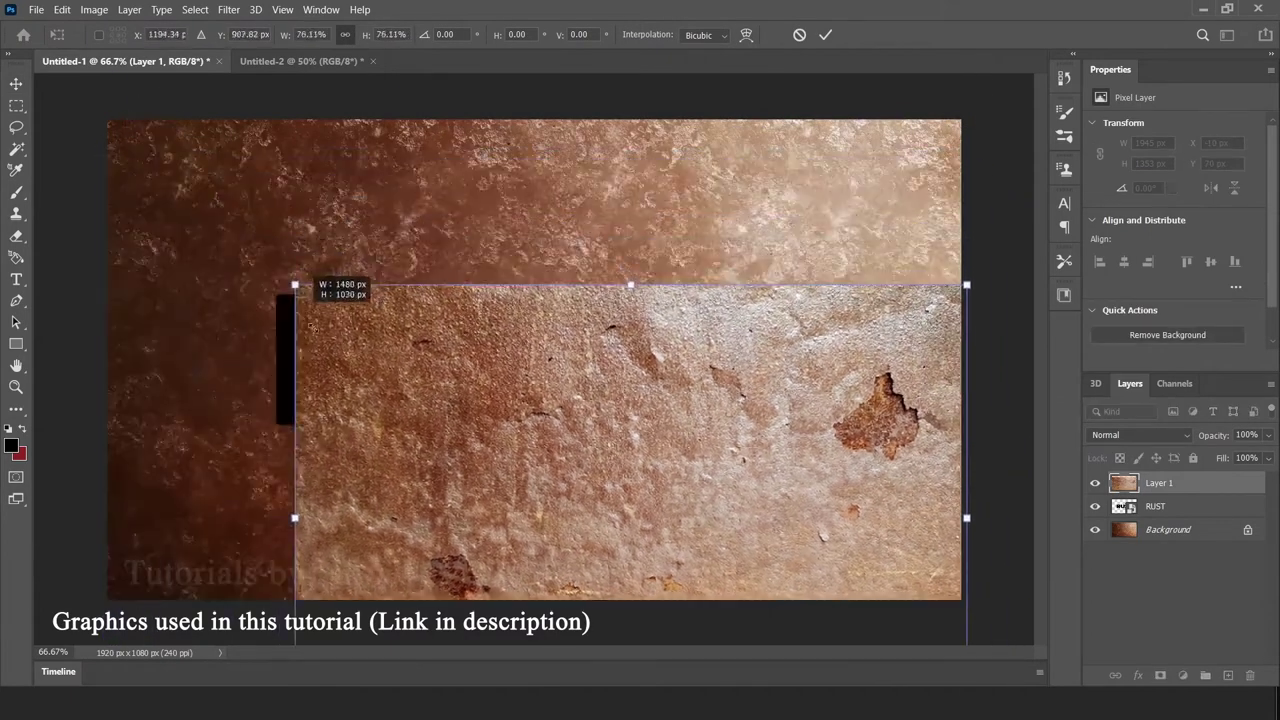
mouse_move(683, 442)
left_mouse_down()
mouse_move(593, 341)
mouse_move(582, 268)
left_mouse_up()
key("Return")
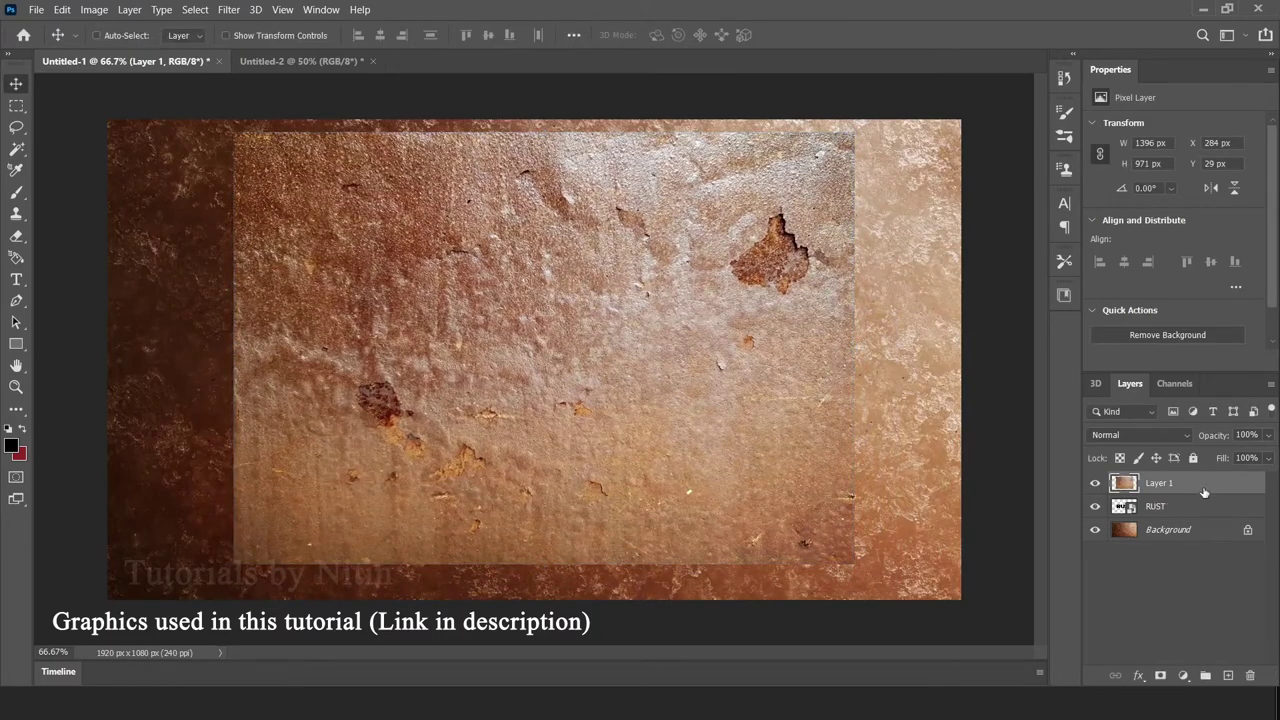
- Clip Layer 1 to the RUST smart object and shift it down
right_click(1205, 490)
left_click(1017, 304)
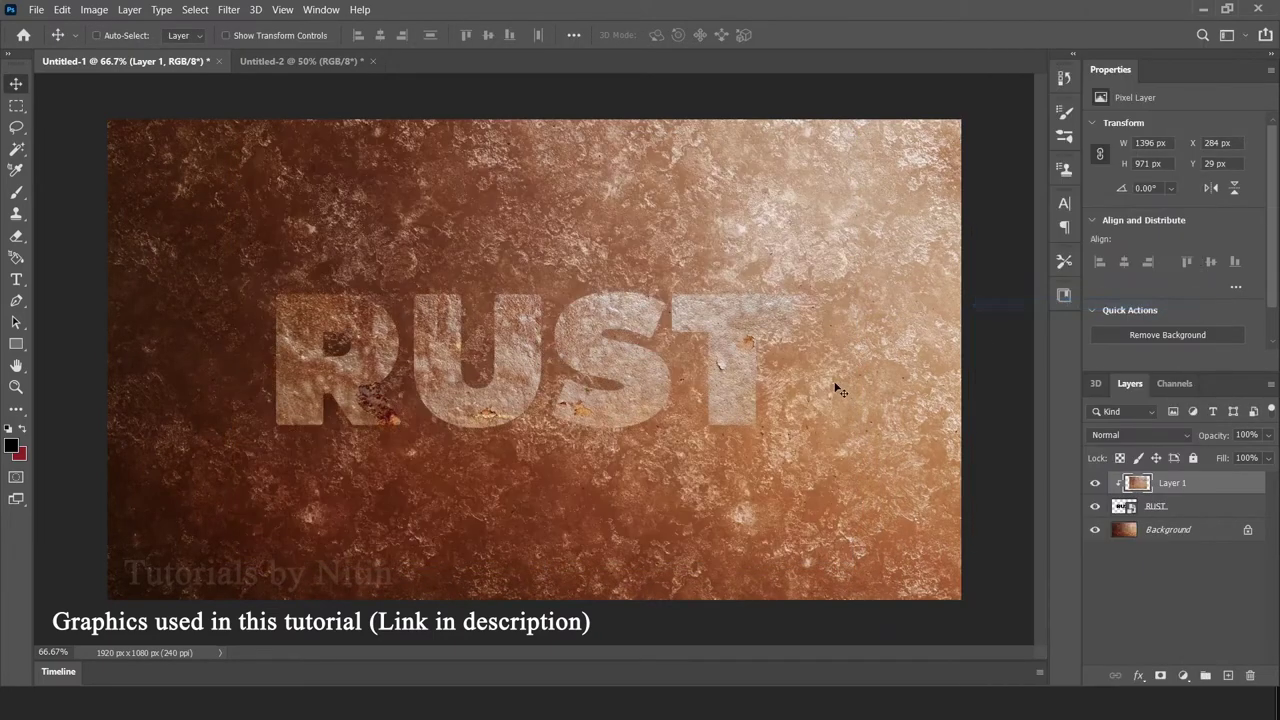
mouse_move(536, 371)
left_mouse_down()
mouse_move(535, 403)
mouse_move(511, 393)
mouse_move(520, 405)
left_mouse_up()
- Resize and move the clipped texture to 1405 × 876 px over the letters
key("ctrl+t")
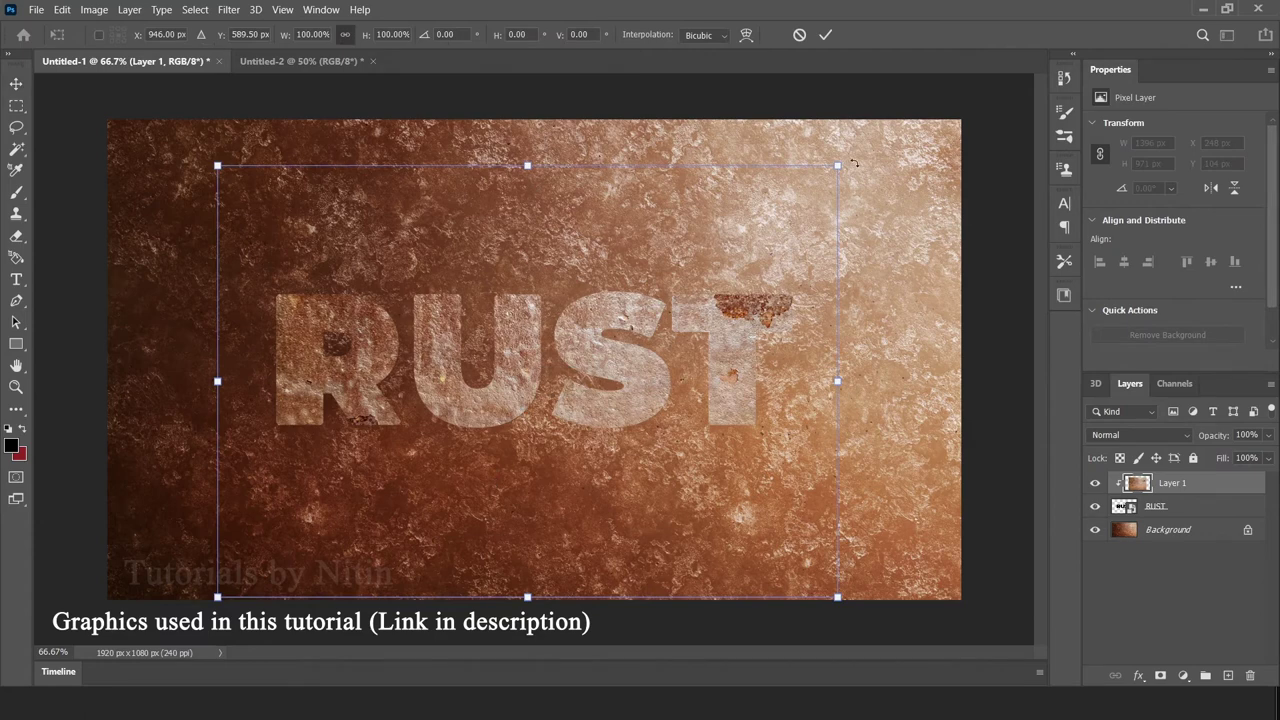
left_click_drag(845, 158, 802, 188)
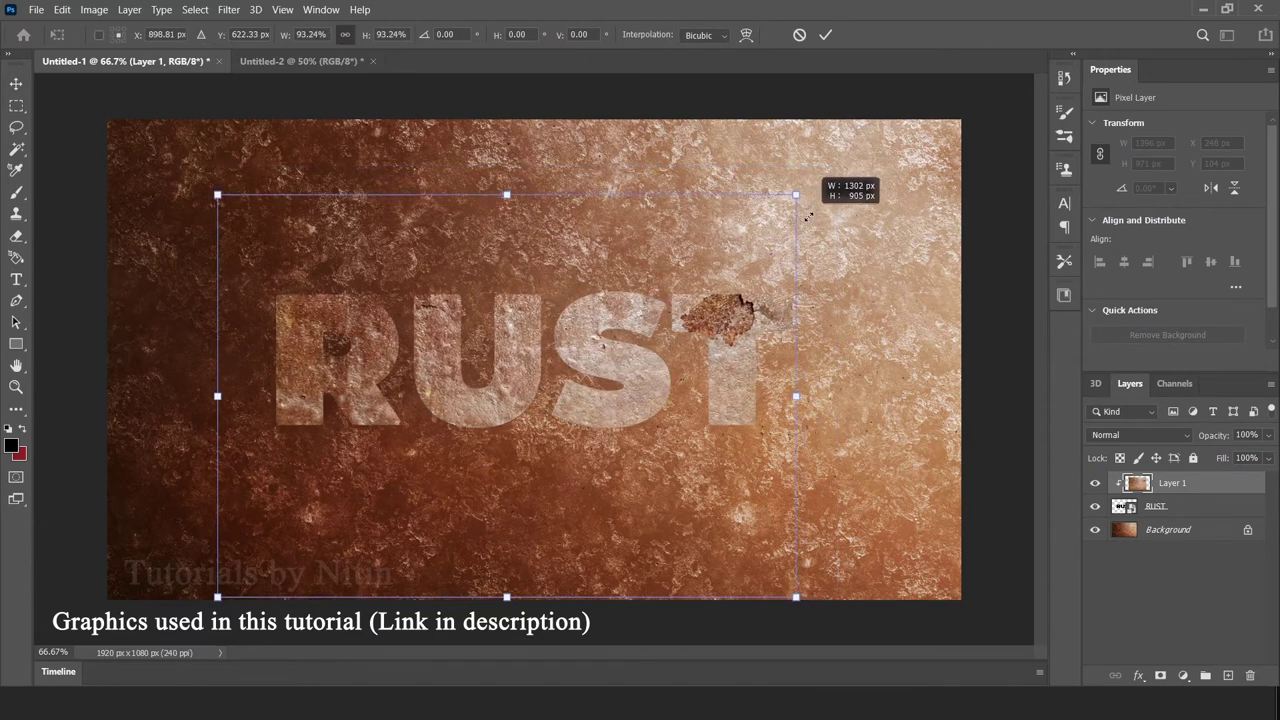
left_click_drag(216, 206, 269, 237)
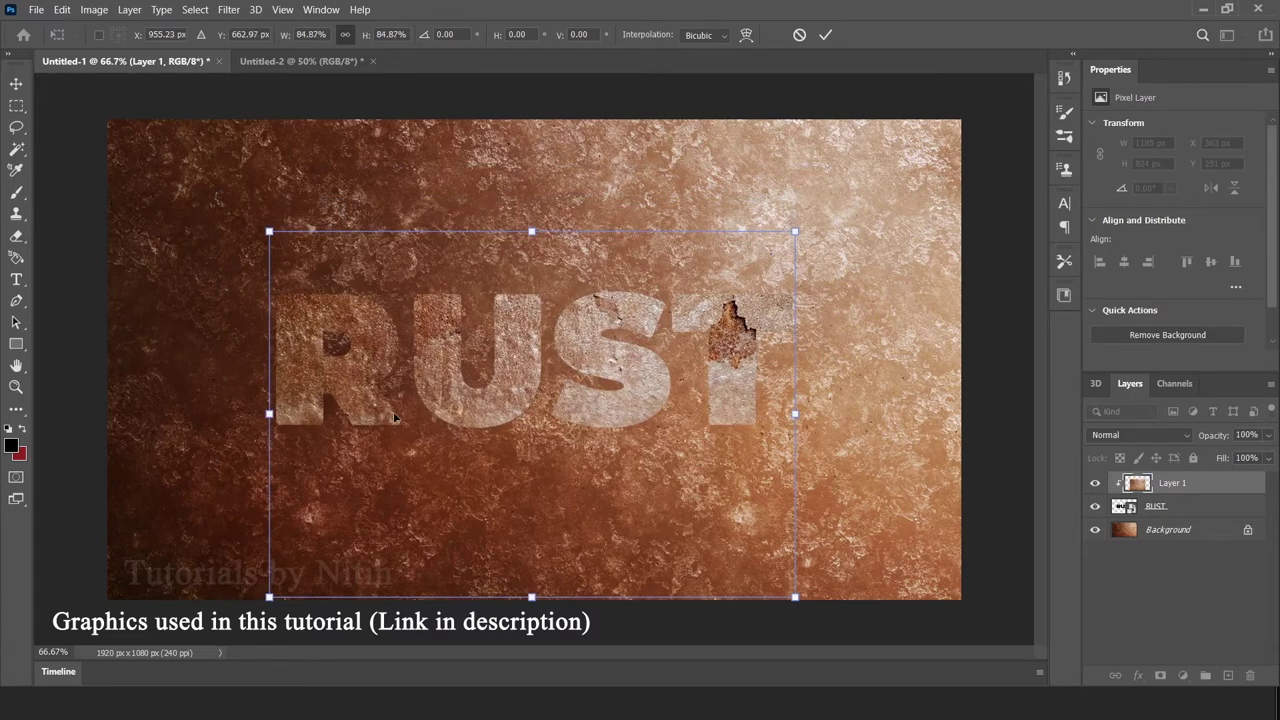
left_click_drag(395, 418, 389, 380)
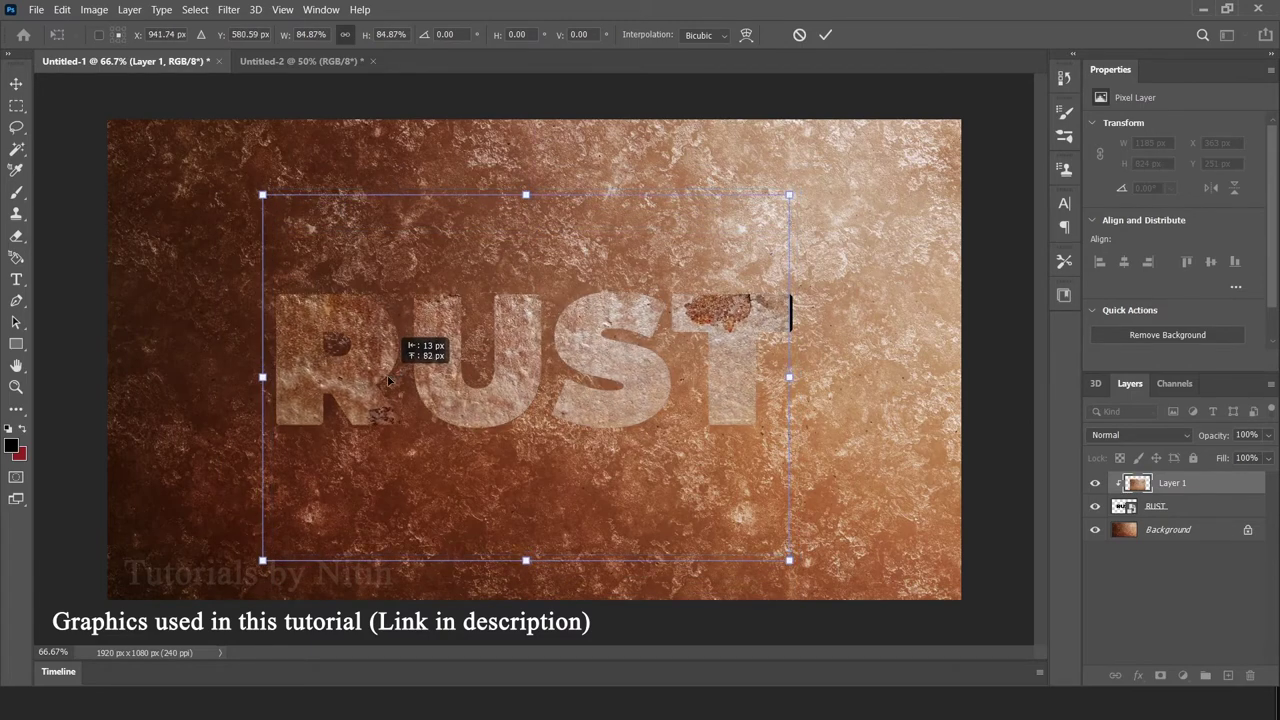
mouse_move(389, 380)
left_mouse_down()
mouse_move(383, 404)
mouse_move(395, 370)
mouse_move(360, 385)
mouse_move(404, 396)
left_mouse_up()
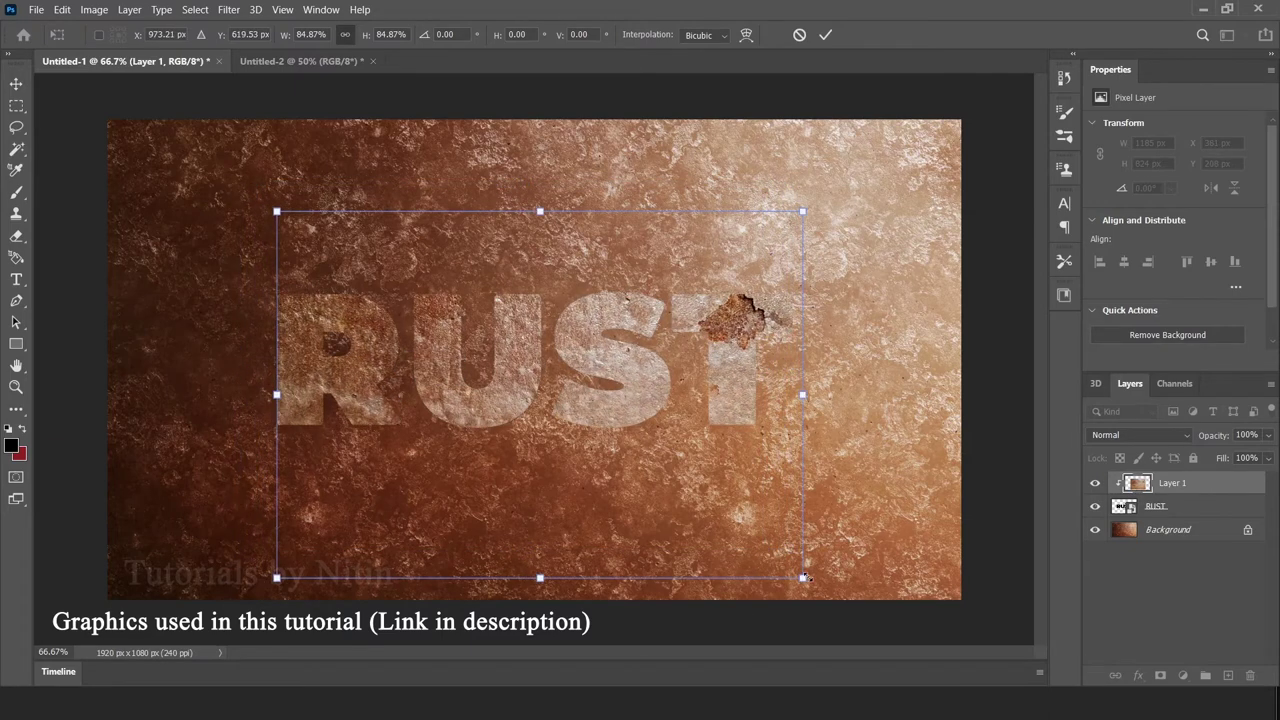
left_click_drag(806, 578, 898, 646)
mouse_move(800, 541)
left_mouse_down()
mouse_move(756, 522)
mouse_move(690, 523)
mouse_move(718, 526)
mouse_move(720, 540)
mouse_move(717, 494)
left_mouse_up()
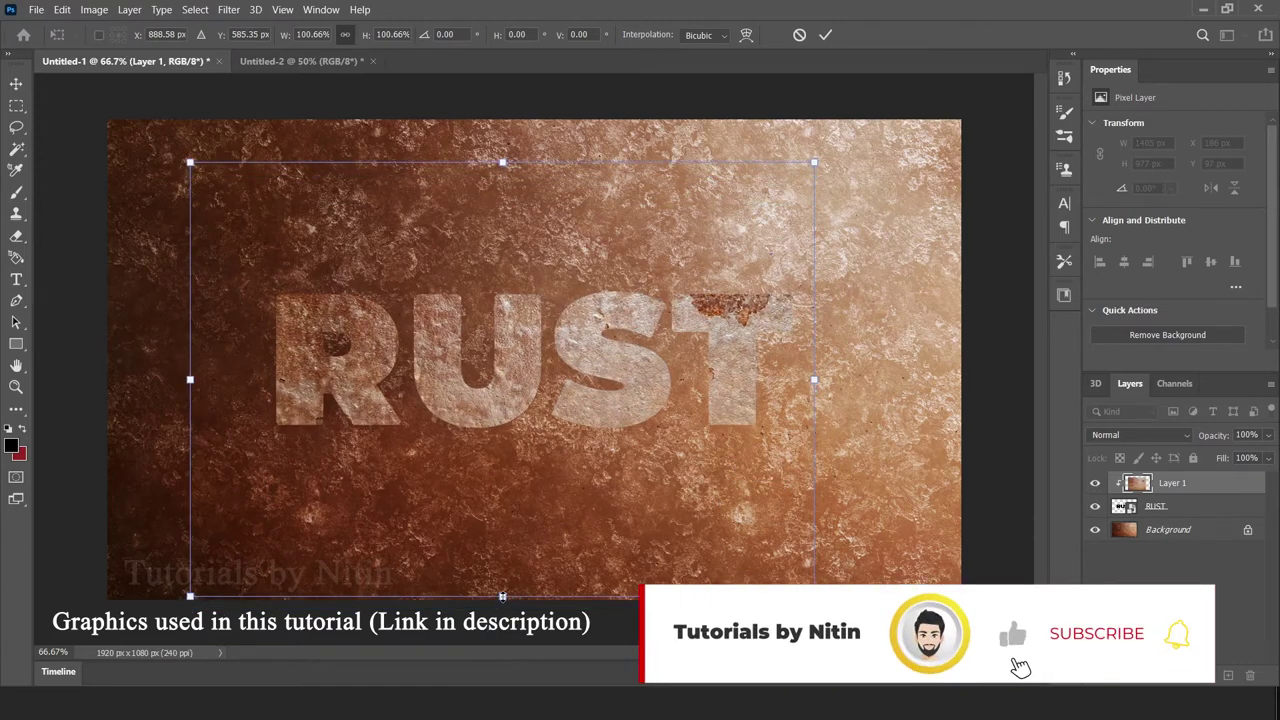
left_click_drag(502, 596, 531, 541)
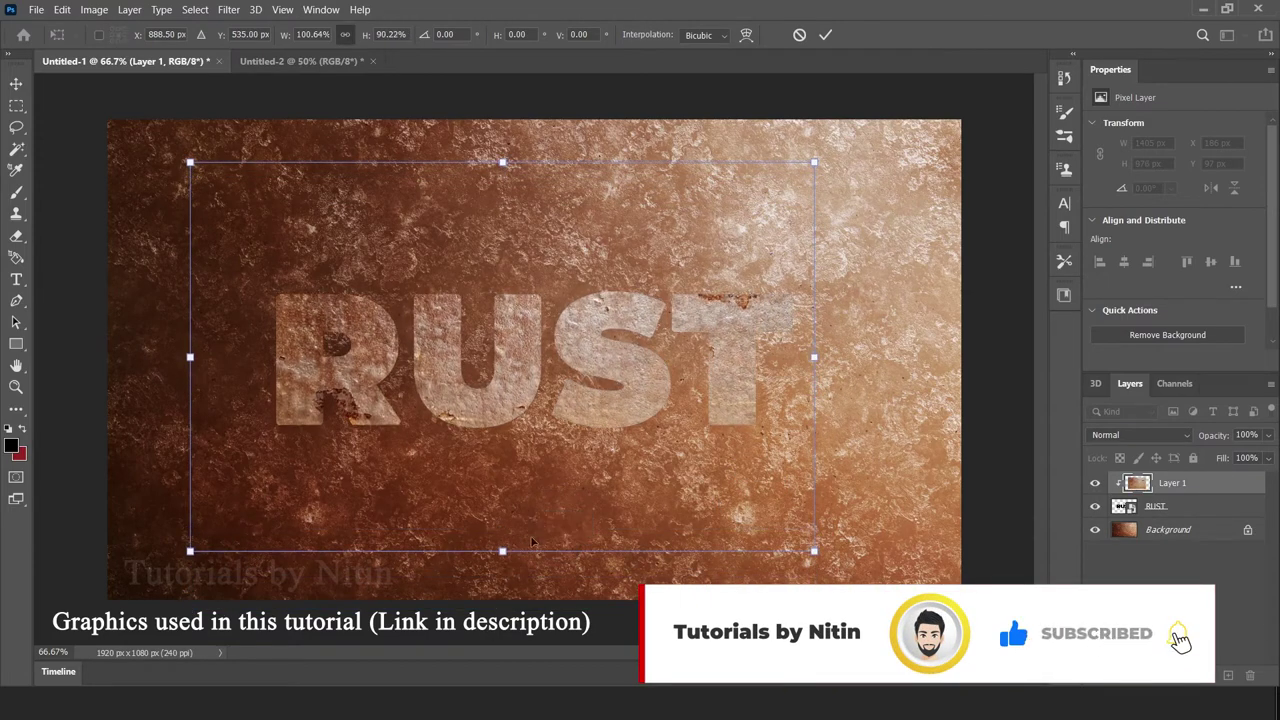
mouse_move(582, 465)
left_mouse_down()
mouse_move(591, 483)
mouse_move(592, 472)
left_mouse_up()
key("Return")
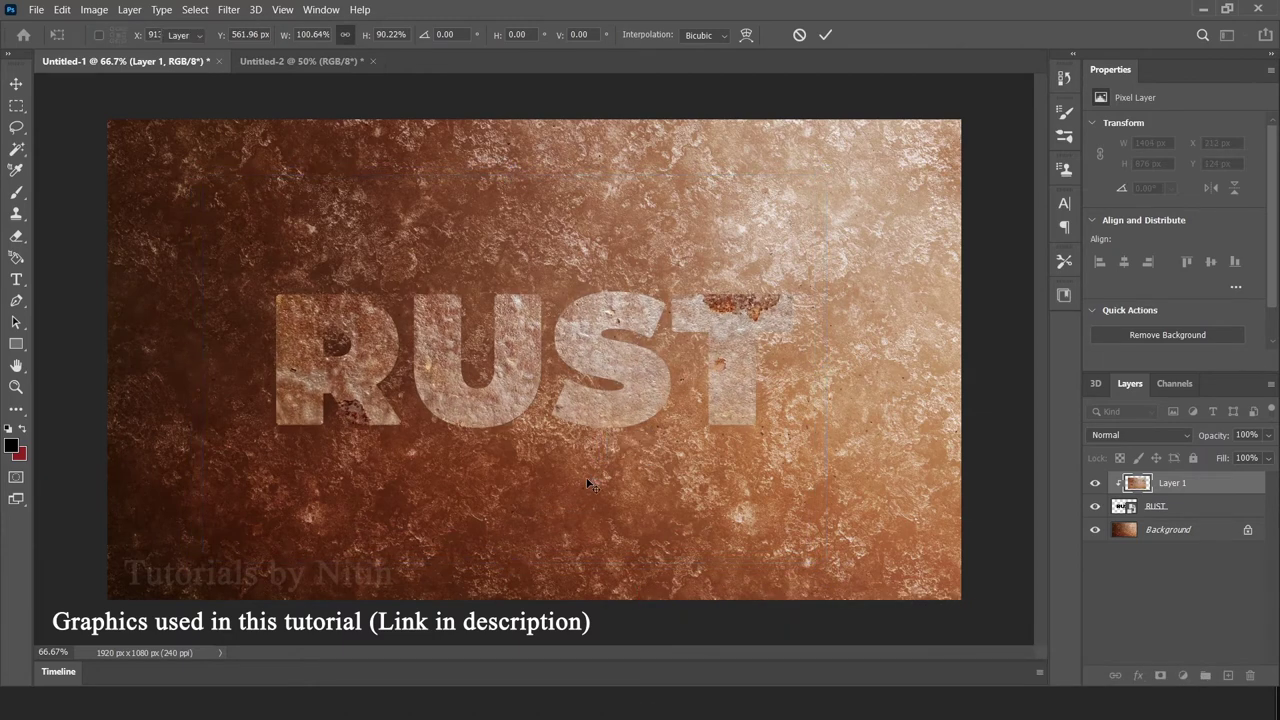
- Add a Levels adjustment above Layer 1 with input black 35 and output white 244
left_click(1178, 511)
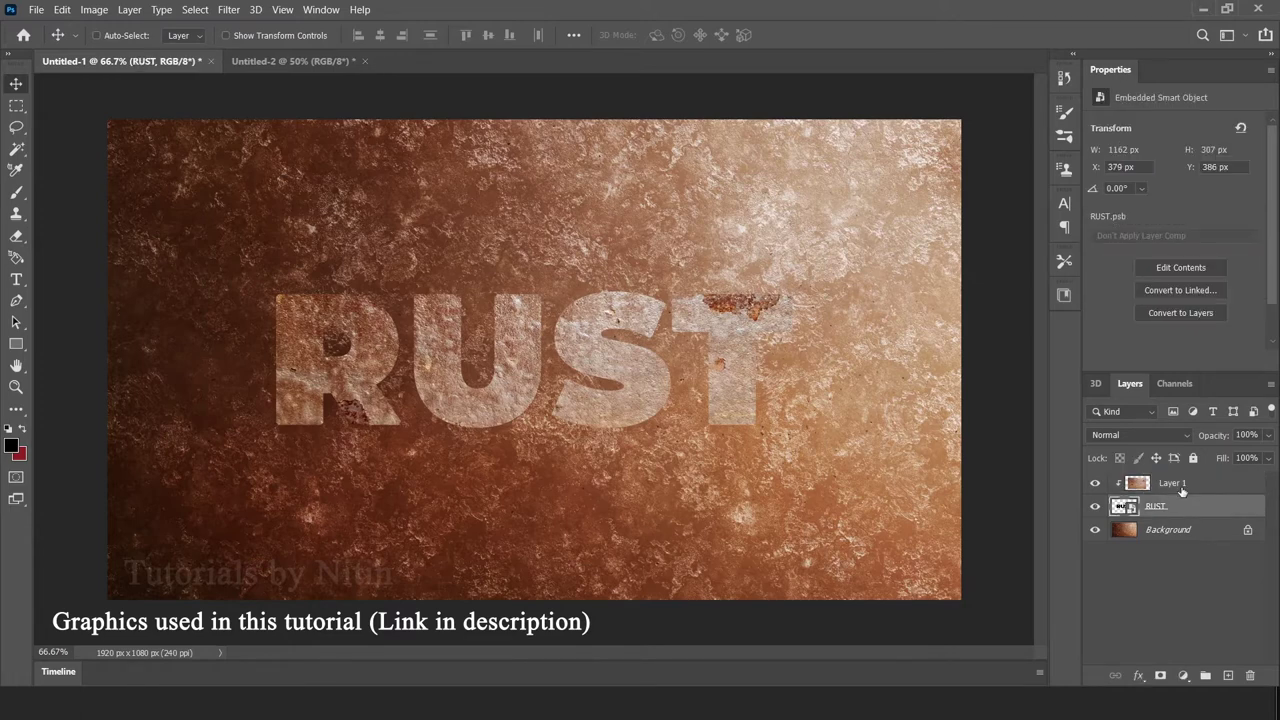
left_click(1182, 489)
left_click(1183, 676)
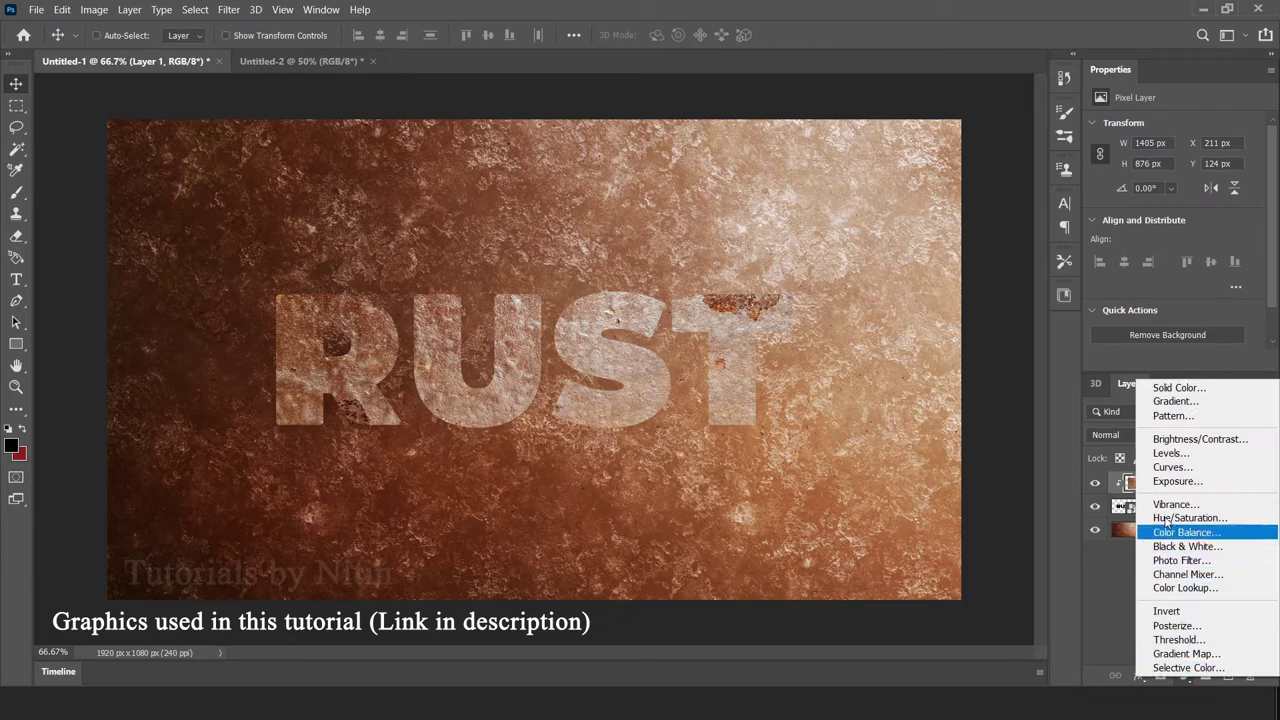
left_click(1150, 453)
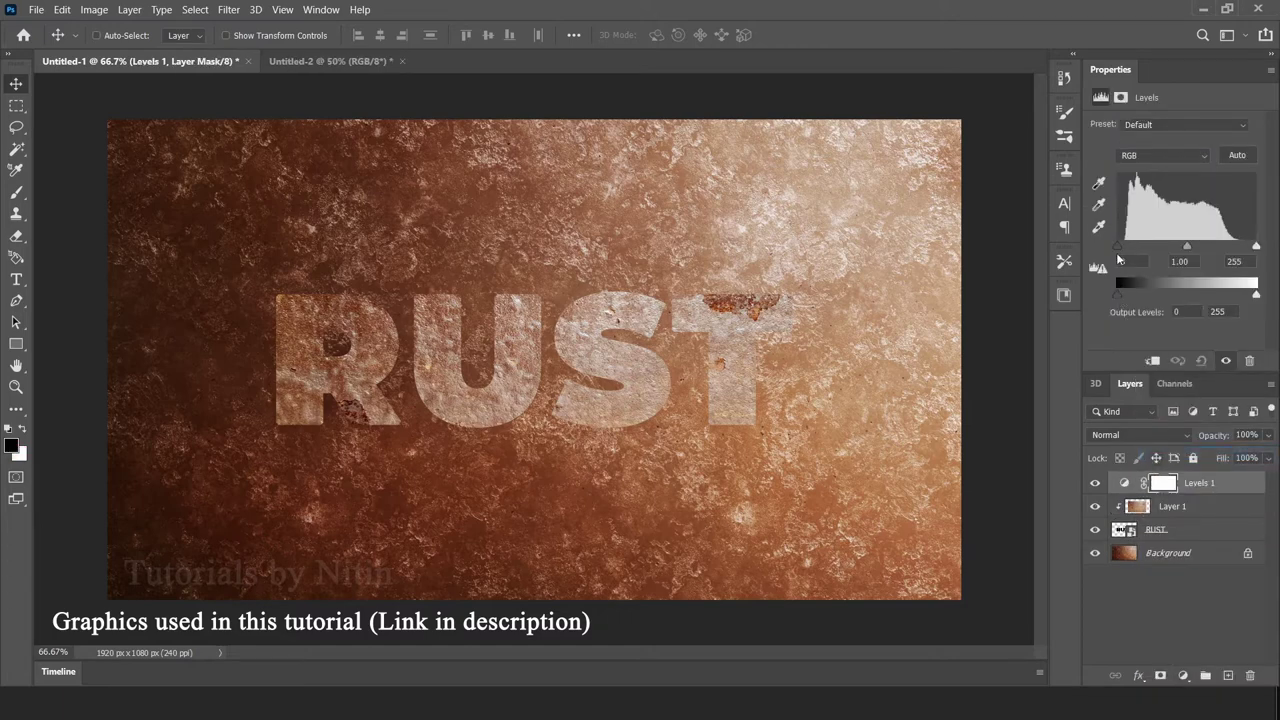
left_click_drag(1117, 247, 1132, 250)
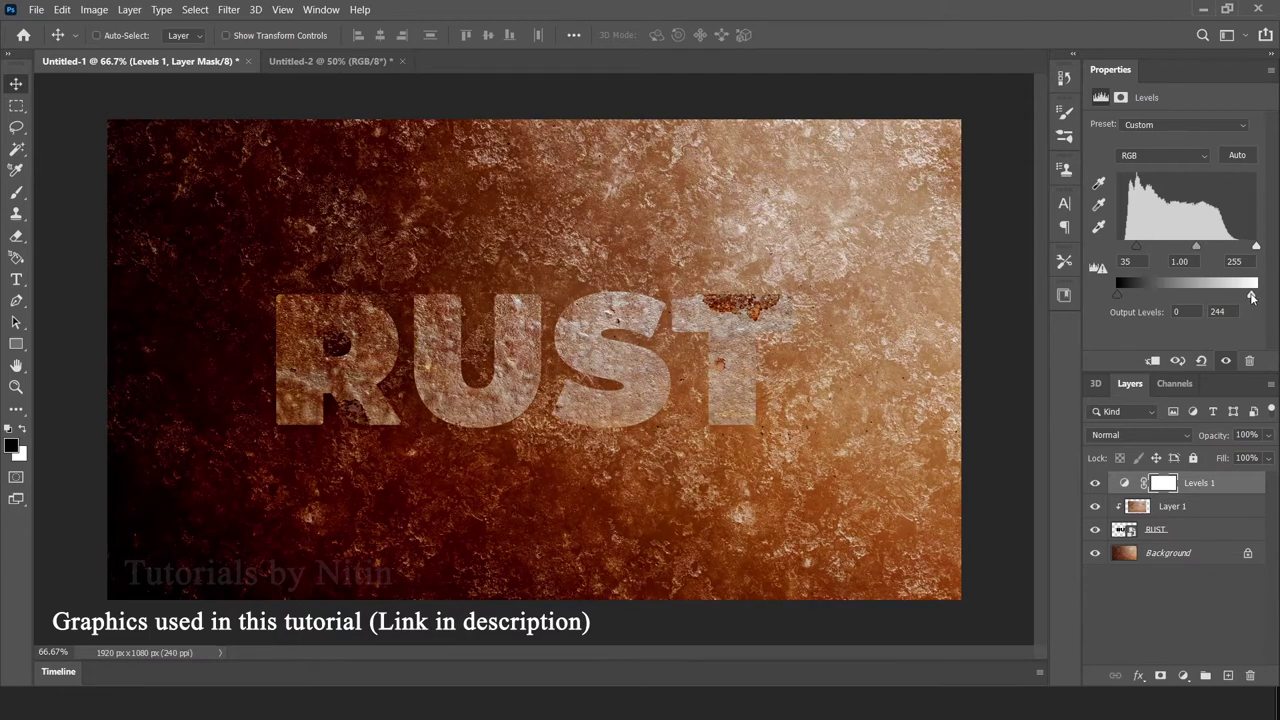
left_click(1192, 531)
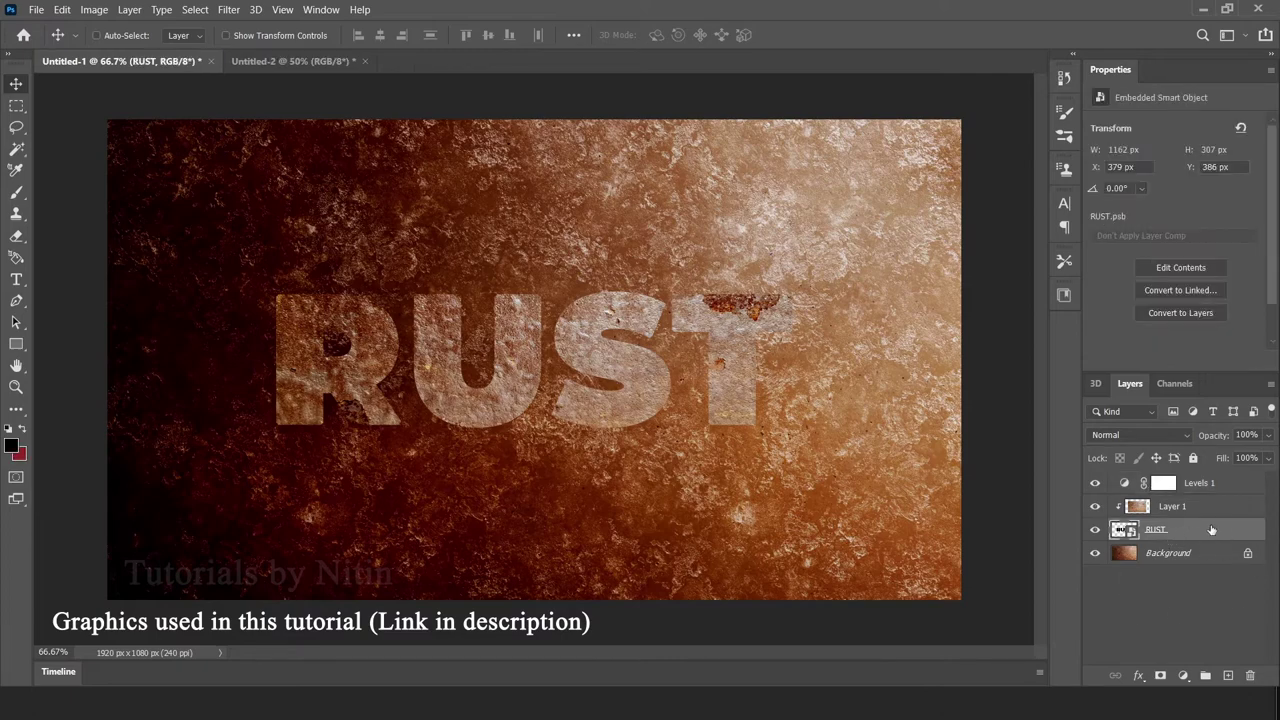
- Open RUST's Layer Style and enable Bevel & Emboss
right_click(1211, 530)
key("Escape")
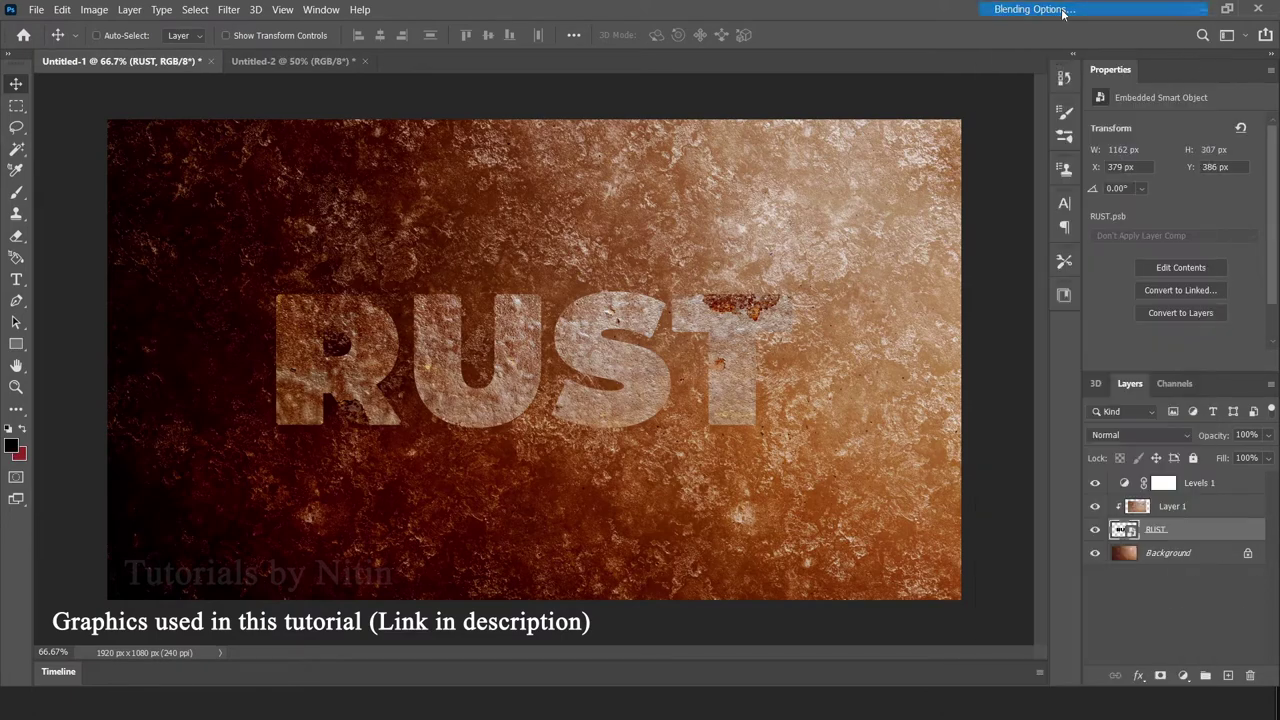
left_click_drag(481, 194, 1010, 202)
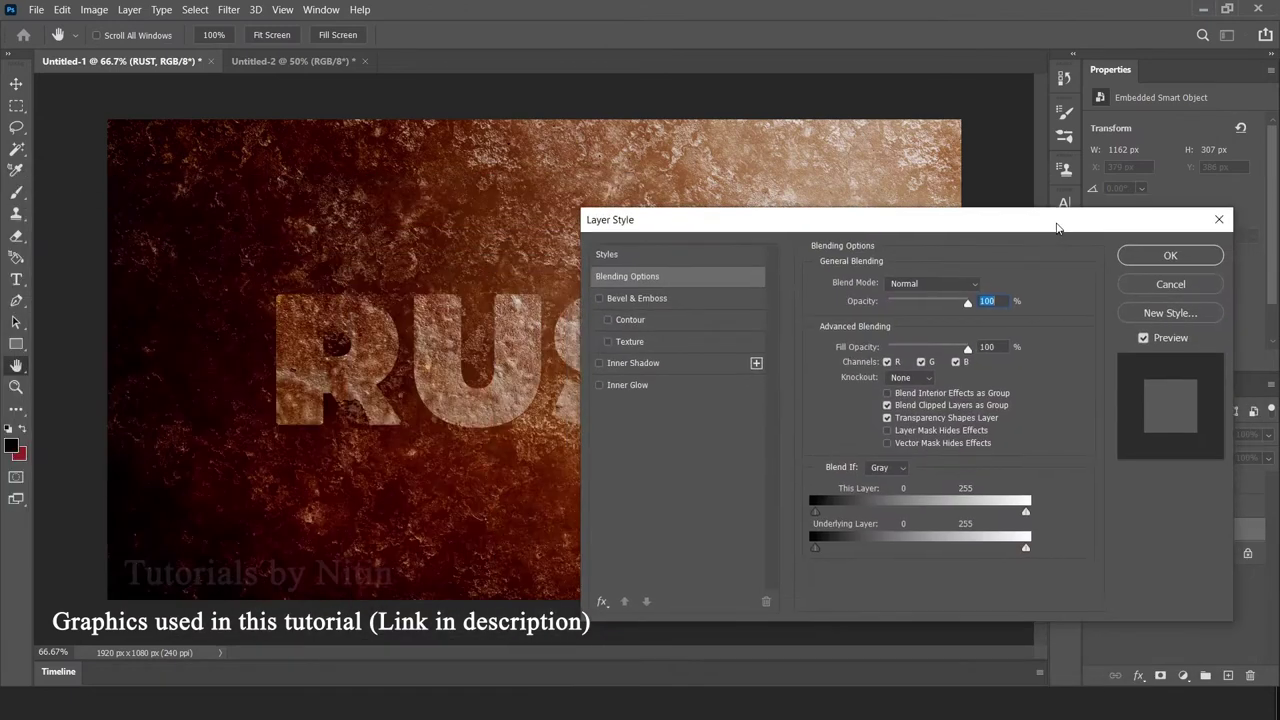
left_click_drag(875, 197, 872, 175)
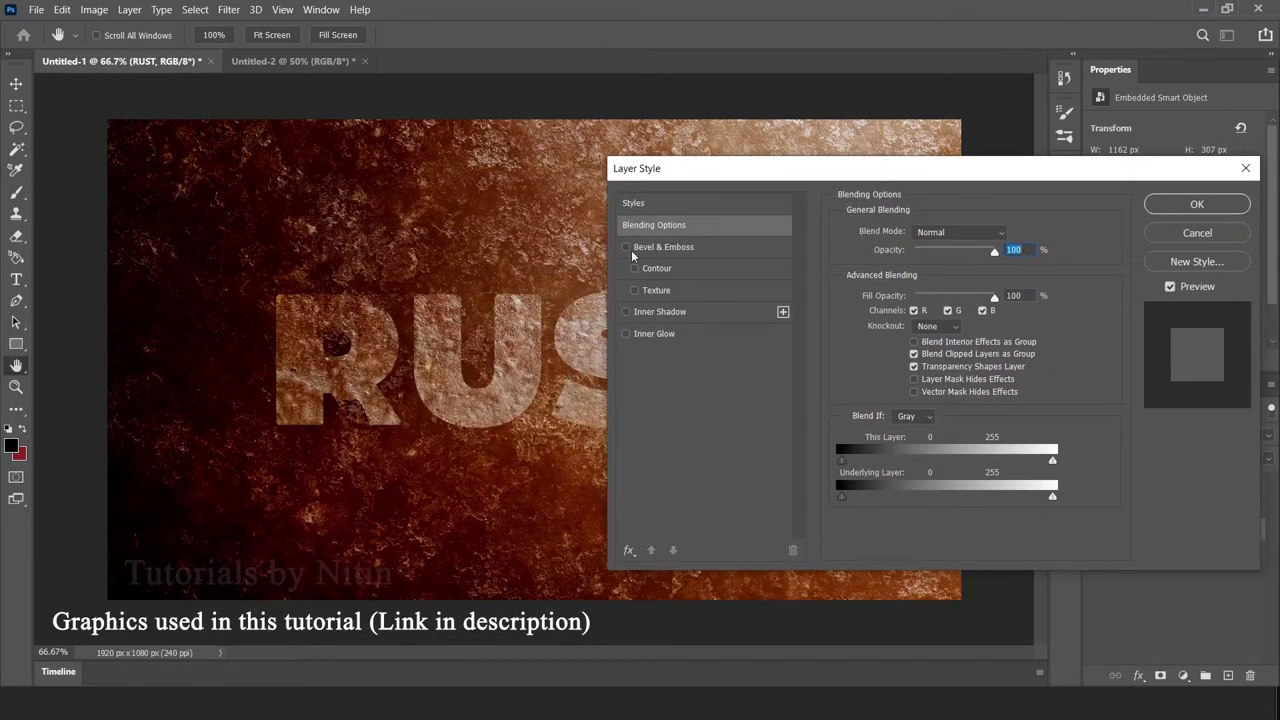
left_click(627, 248)
left_click_drag(786, 176, 809, 170)
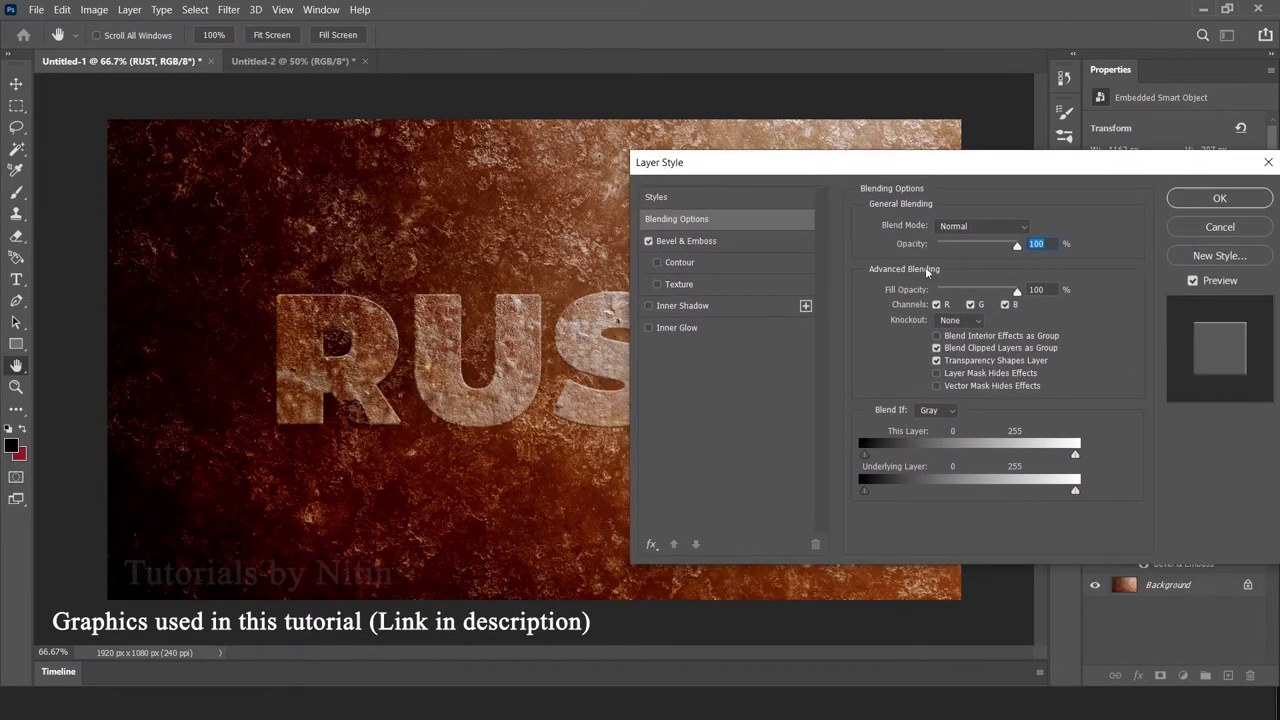
left_click(760, 248)
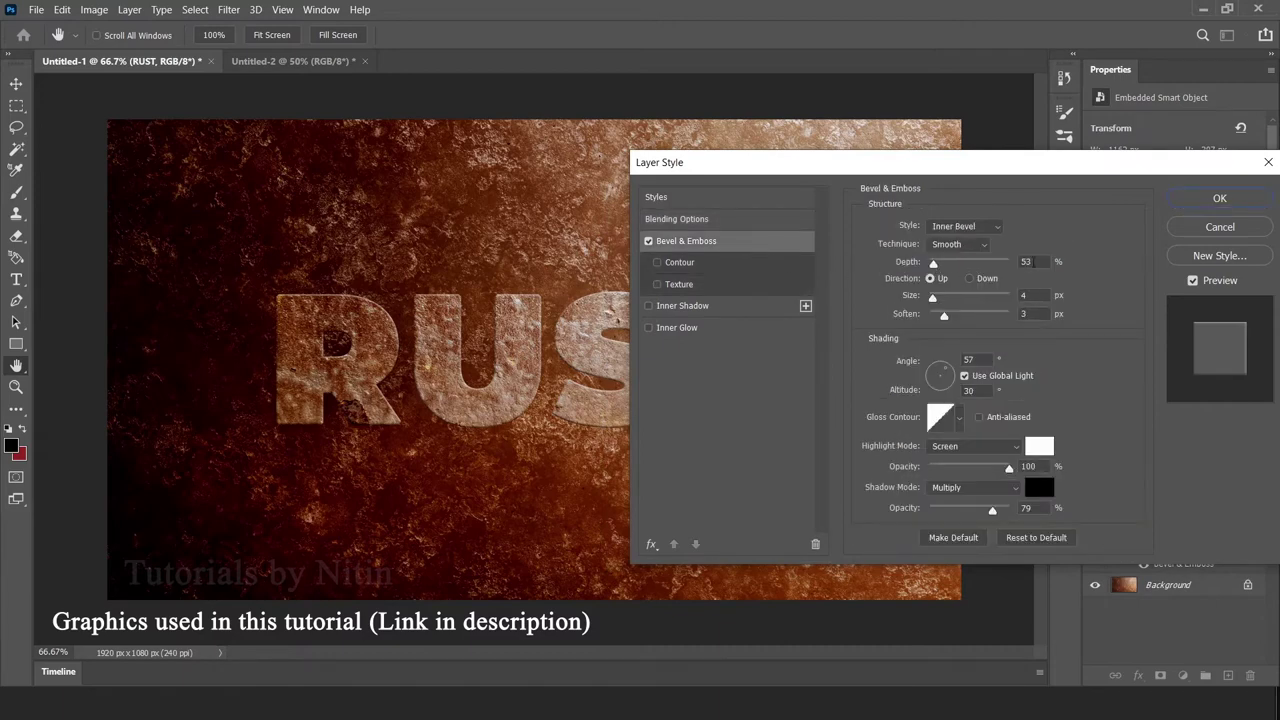
- Set the bevel to 168% depth, 45° angle, 6 px size and 4 px soften
left_click(1034, 261)
key("Up")
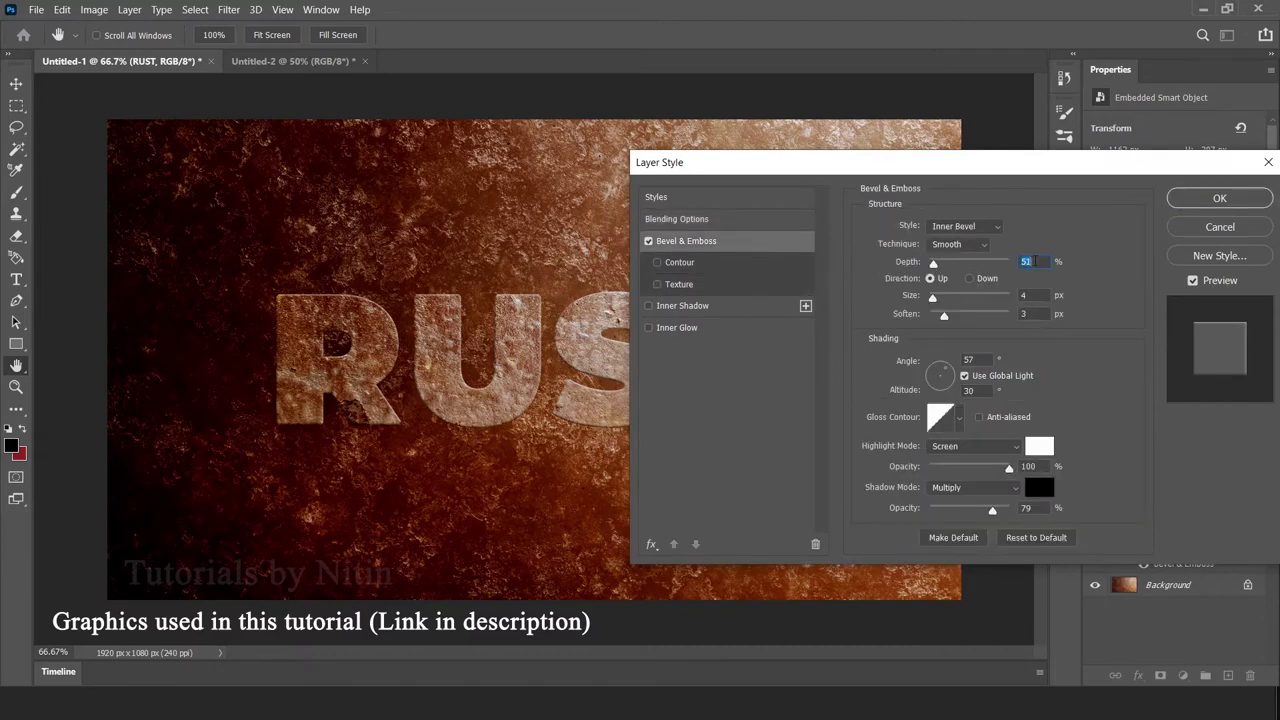
key("Up")
key("Up")
left_click_drag(931, 263, 948, 270)
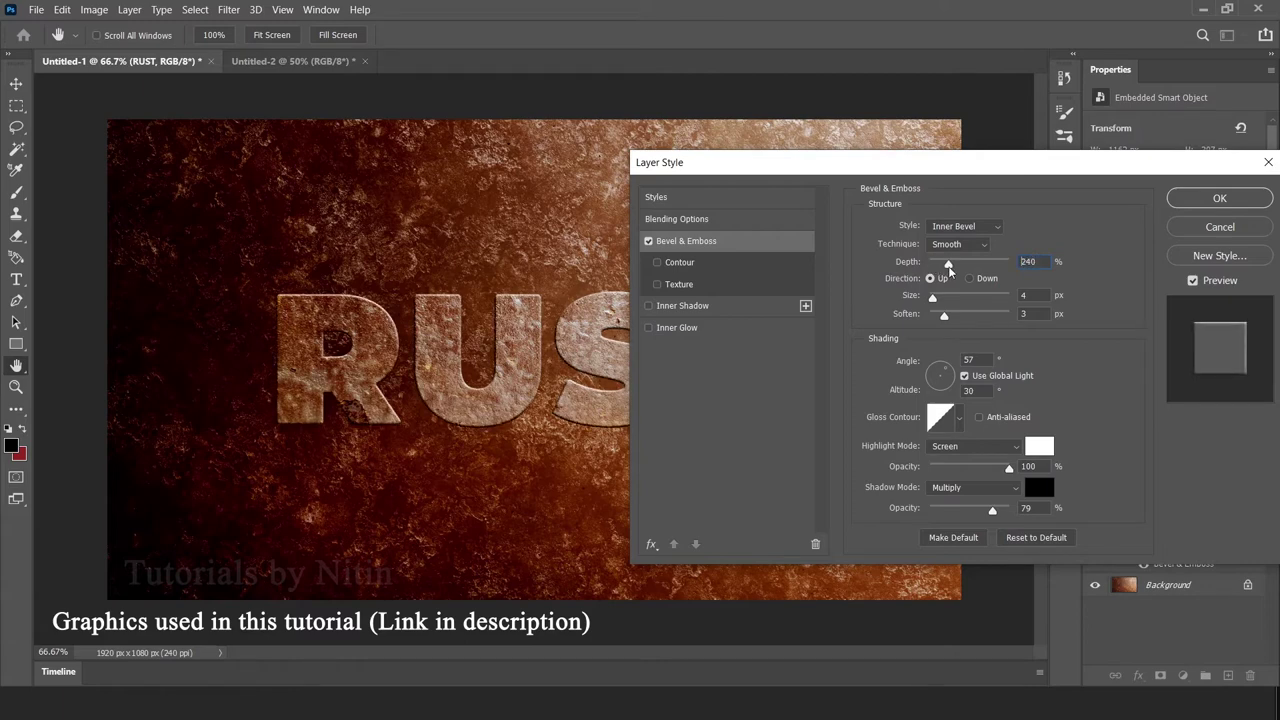
left_click_drag(948, 270, 933, 299)
left_click(945, 365)
type("45")
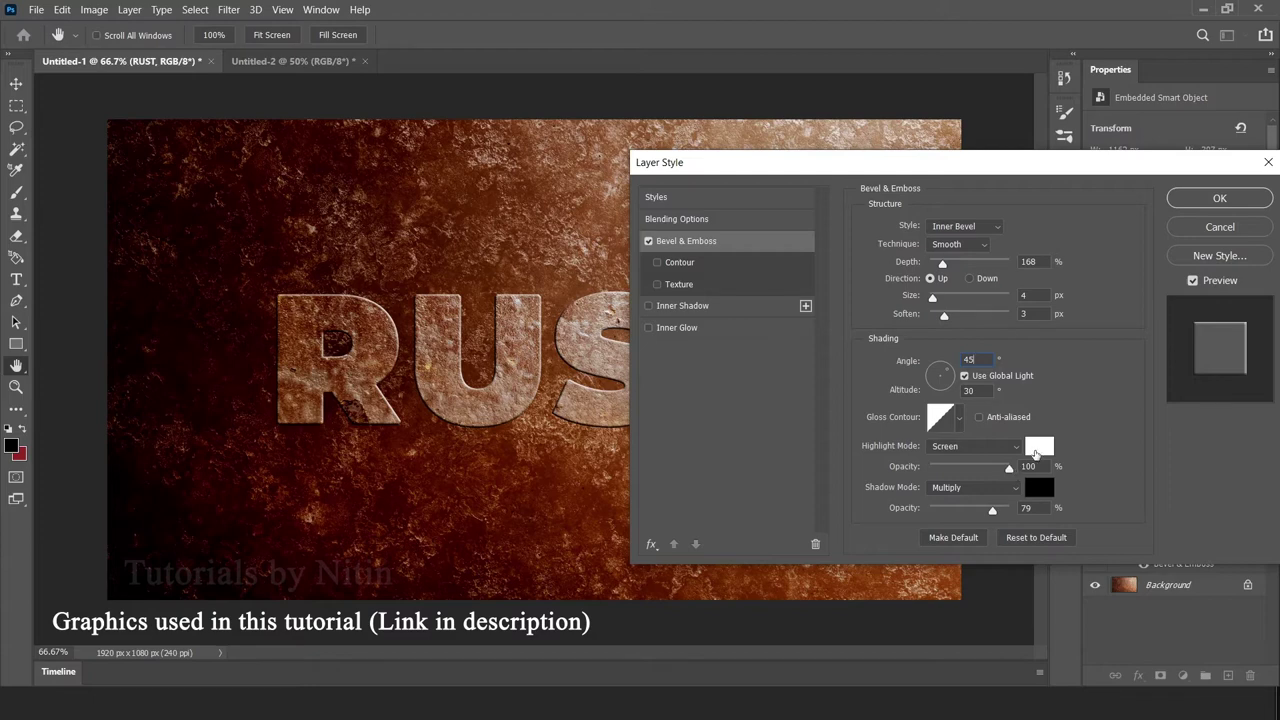
left_click_drag(946, 318, 950, 318)
left_click(933, 298)
mouse_move(933, 298)
left_mouse_down()
mouse_move(947, 300)
mouse_move(935, 300)
left_mouse_up()
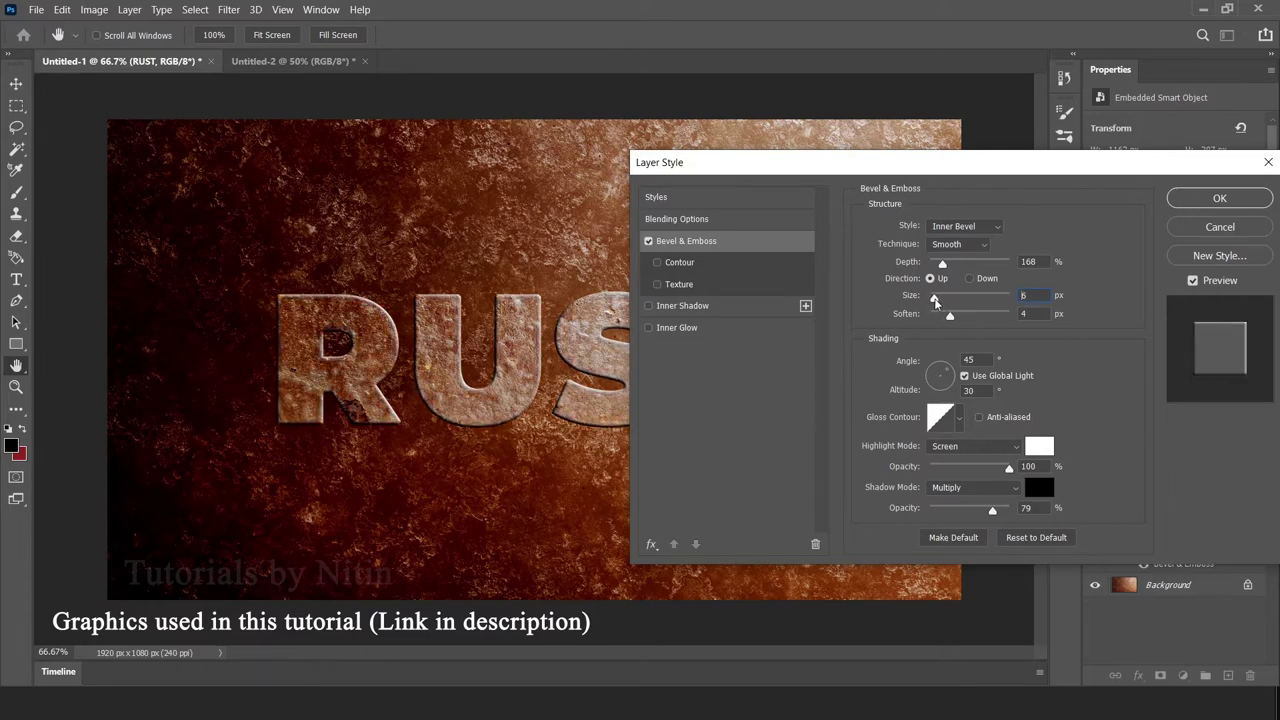
- Keep the bevel as Inner Bevel with a Screen highlight mode
left_click(966, 247)
left_click(960, 250)
left_click(965, 226)
left_click(976, 253)
left_click(970, 447)
left_click(965, 405)
- Make the bevel highlight red-orange ff4800 at 41% opacity
left_click(1036, 447)
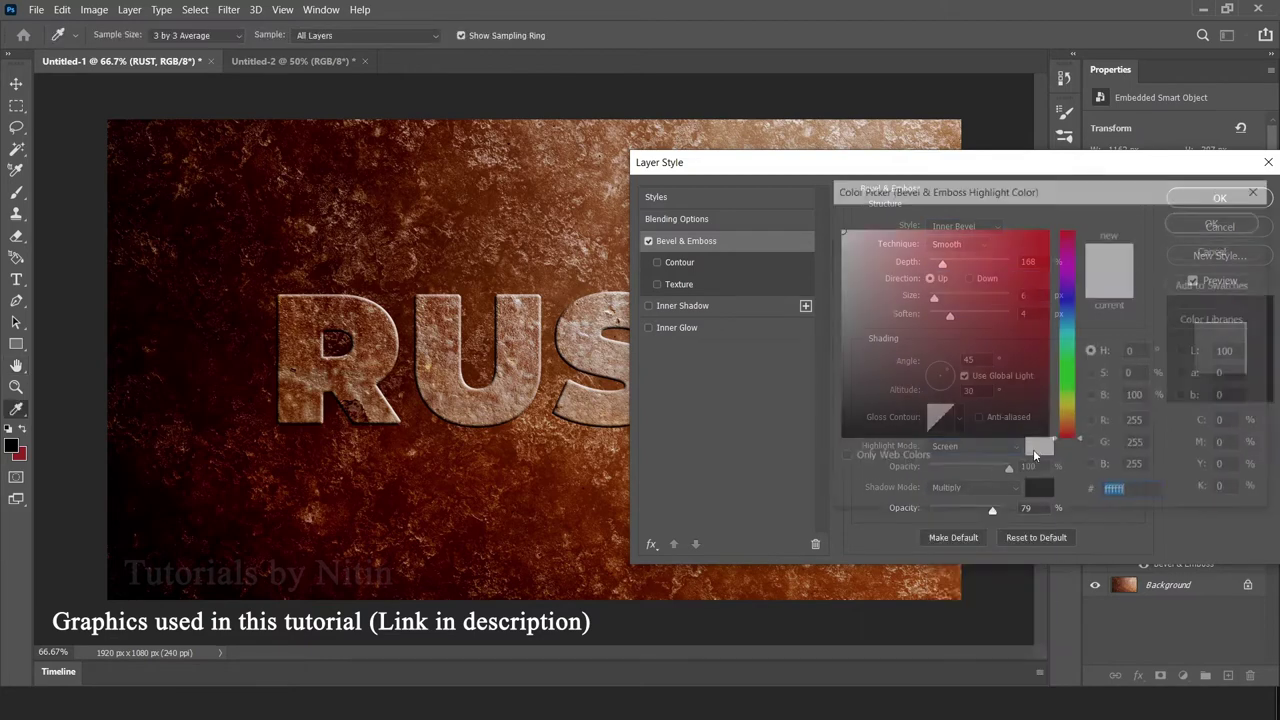
left_click(949, 325)
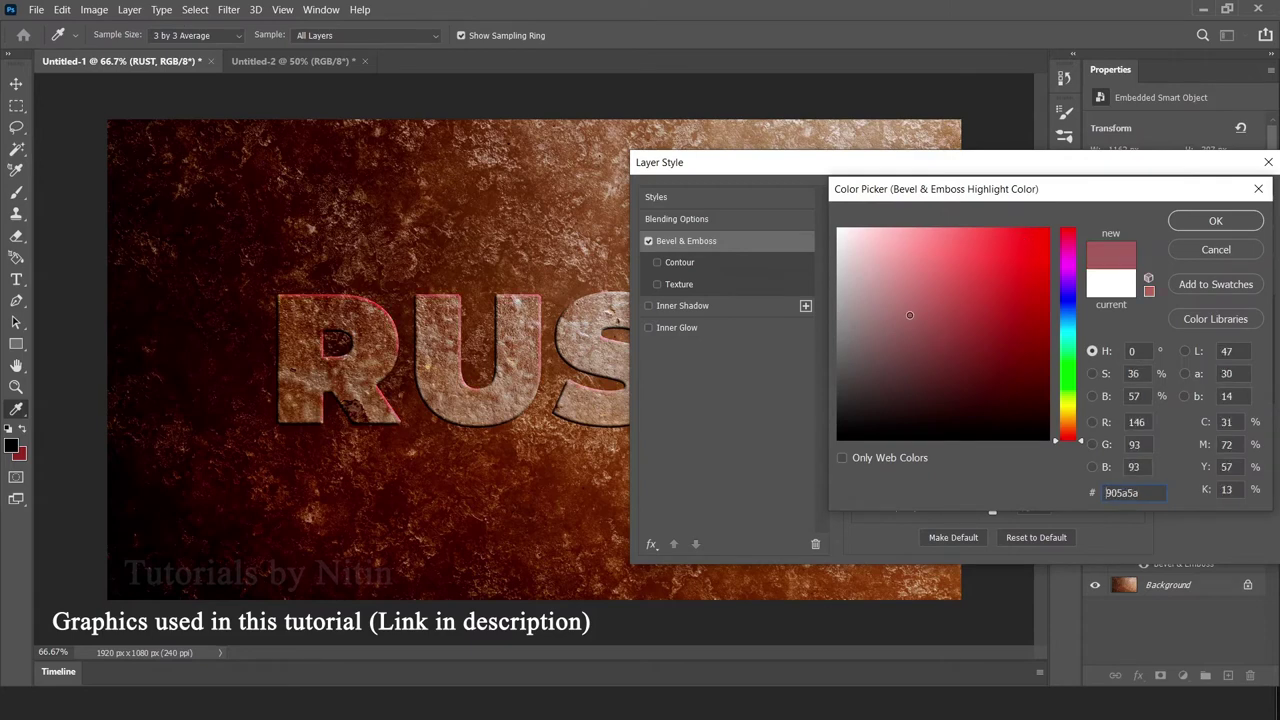
left_click(903, 310)
left_click(1068, 413)
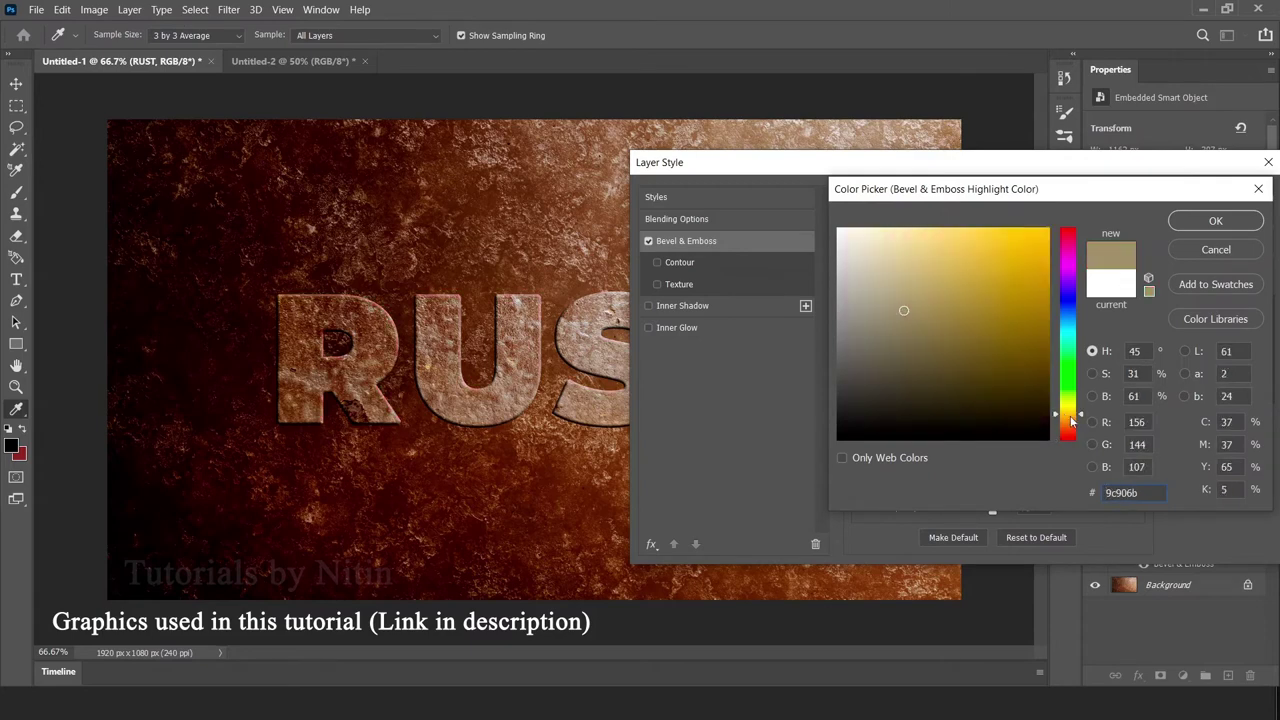
left_click(1068, 427)
left_click_drag(1014, 367, 1053, 180)
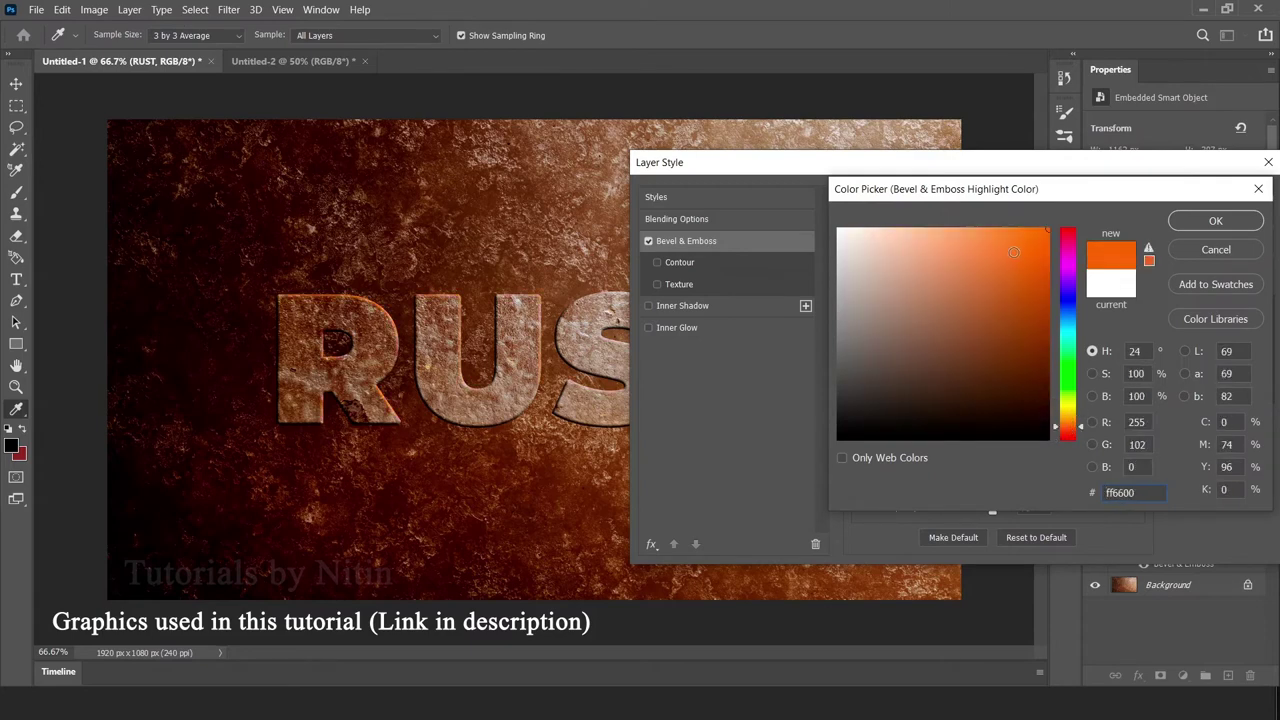
left_click(1068, 431)
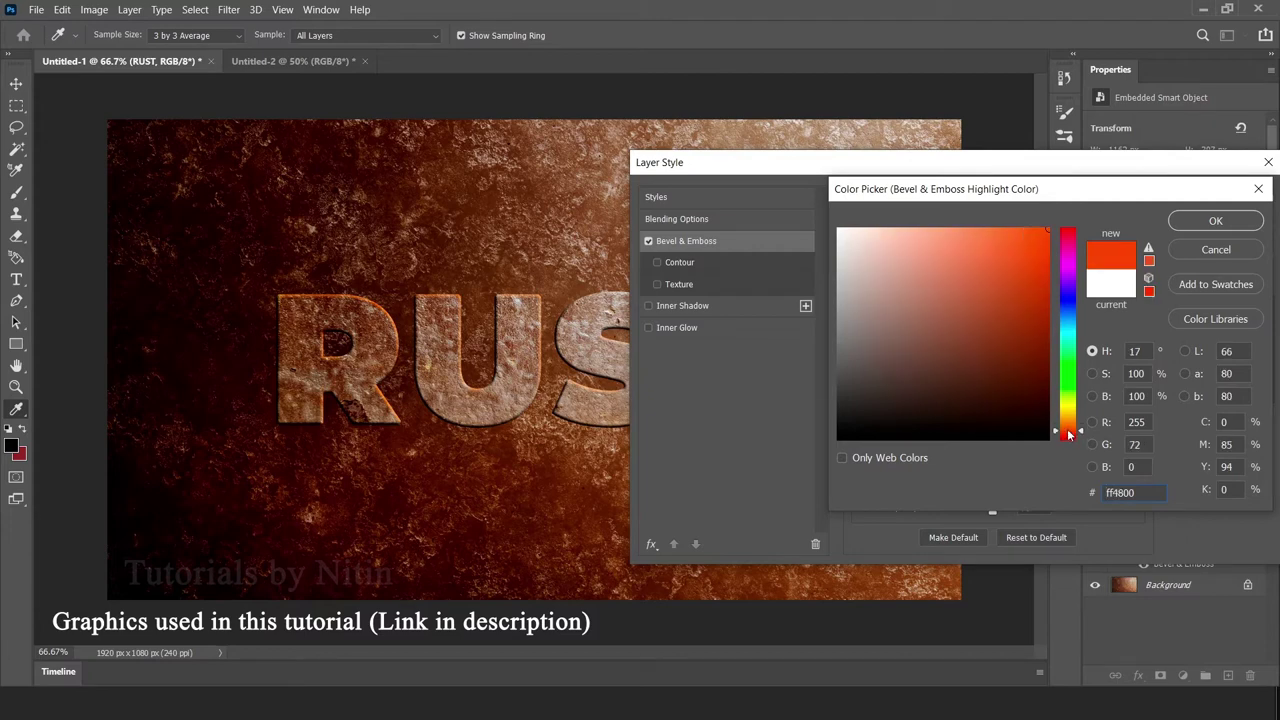
left_click(1215, 218)
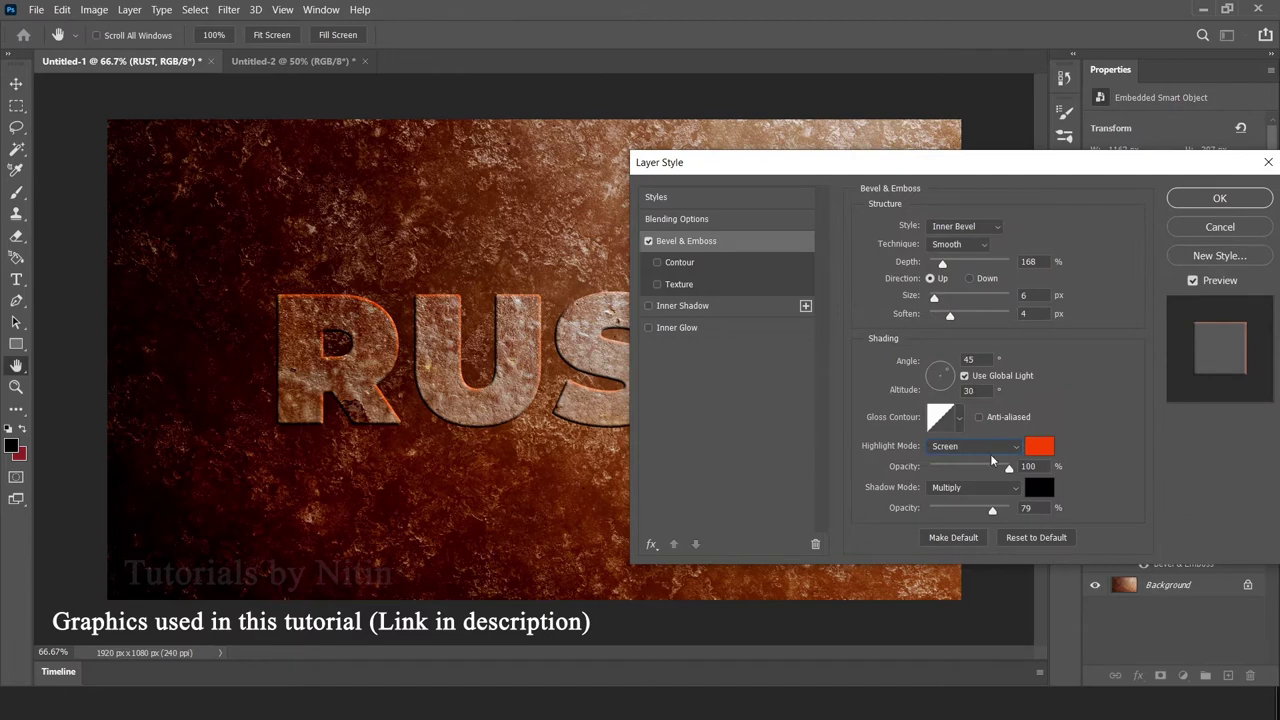
left_click_drag(989, 472, 960, 471)
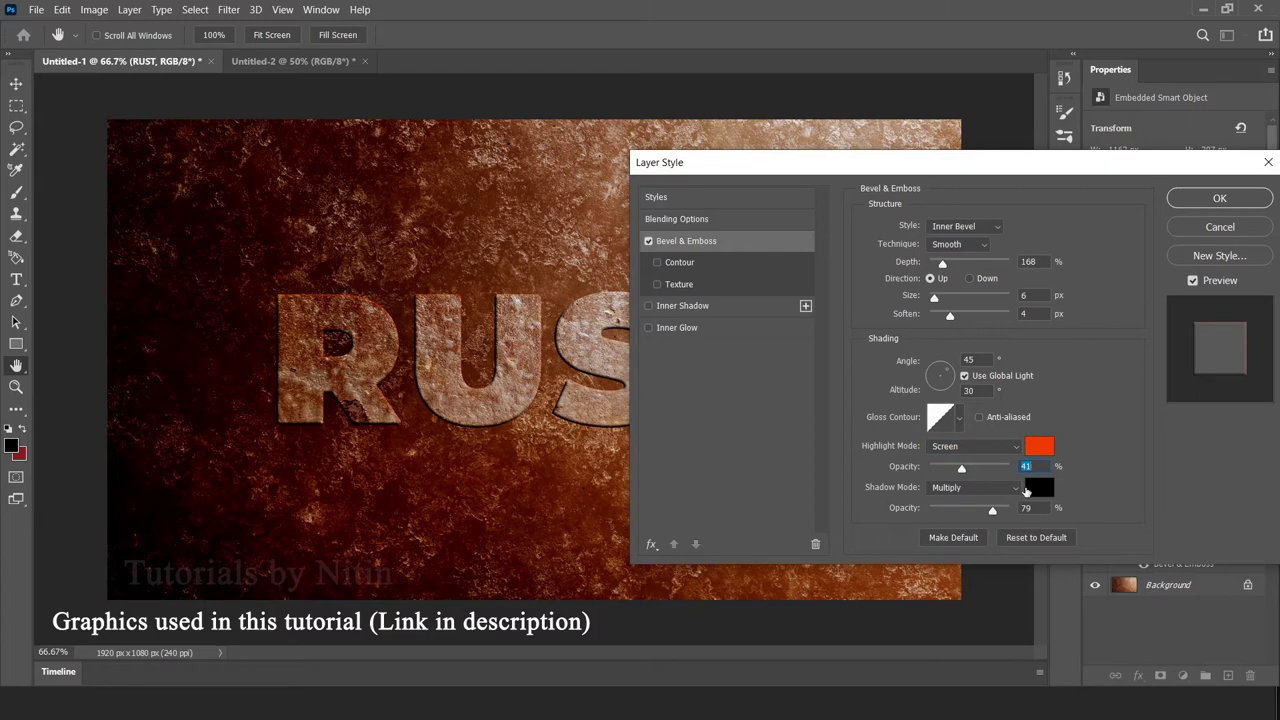
- Keep the bevel shadow black and lower its opacity to 75%
left_click(1037, 488)
left_click(916, 386)
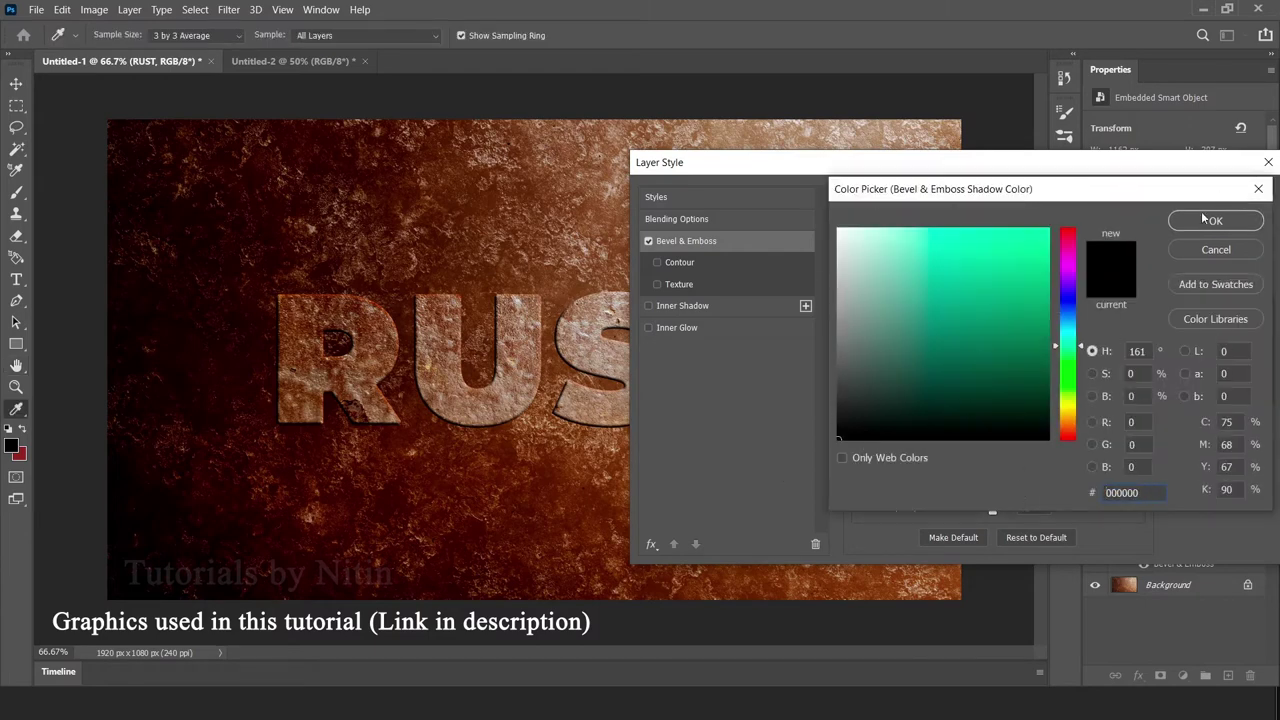
left_click(1203, 218)
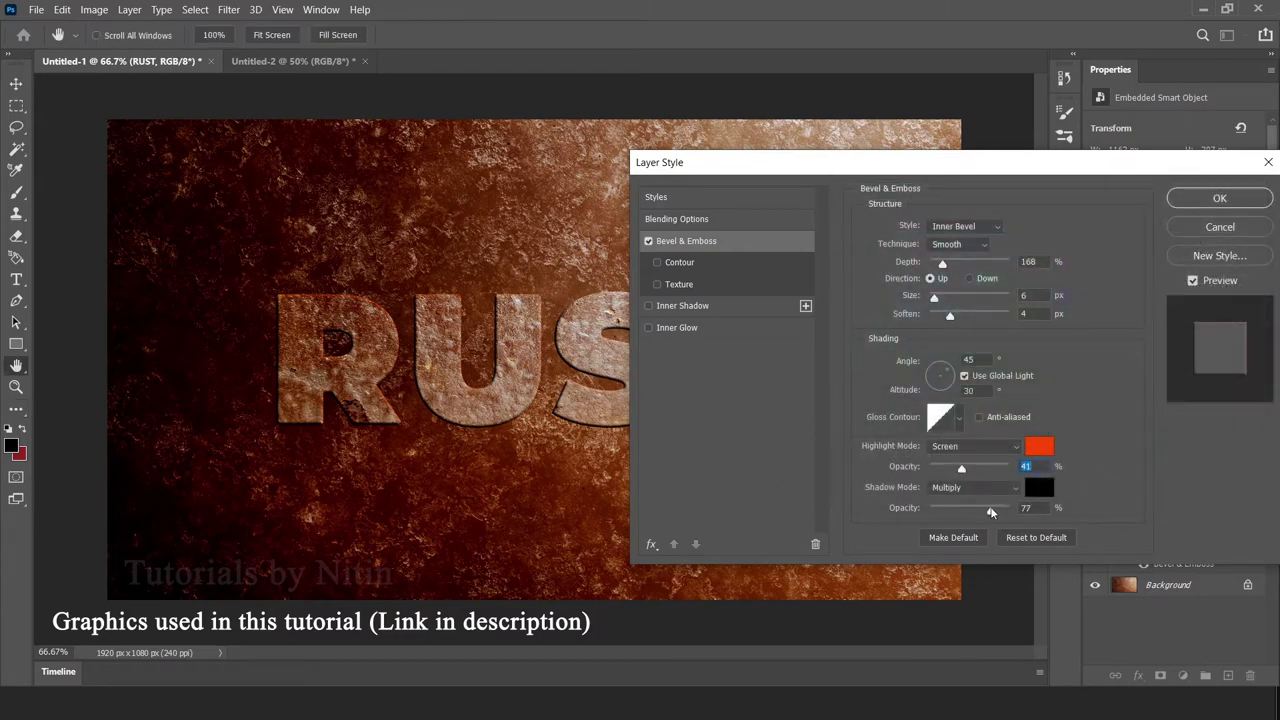
left_click_drag(991, 512, 989, 513)
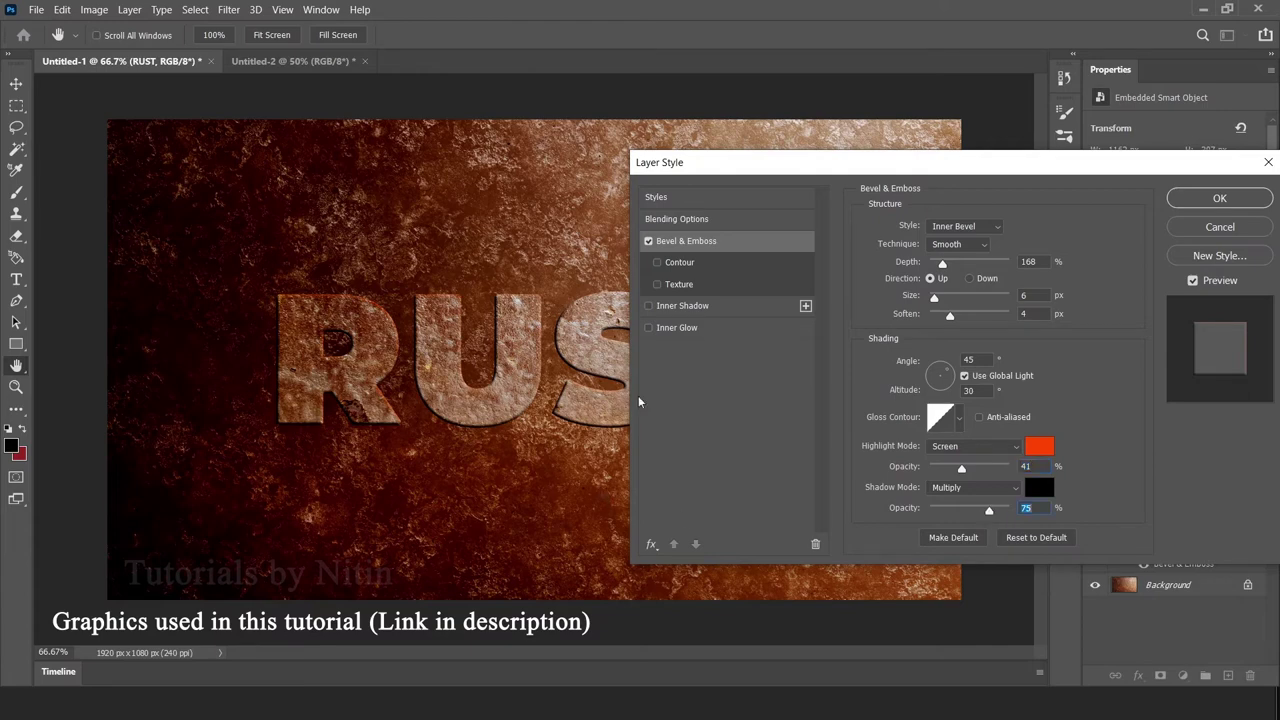
- Enable a black Inner Shadow with 42% opacity, 6 px distance and 3 px size
left_click(684, 305)
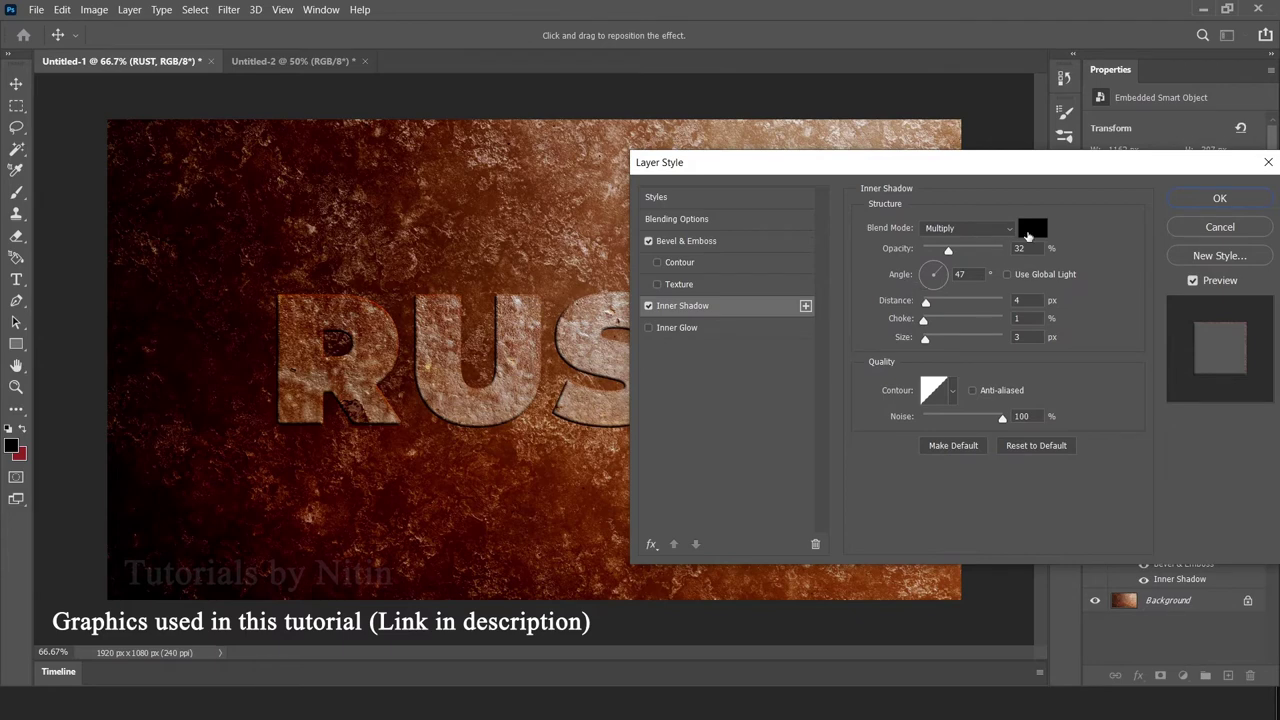
left_click(1030, 230)
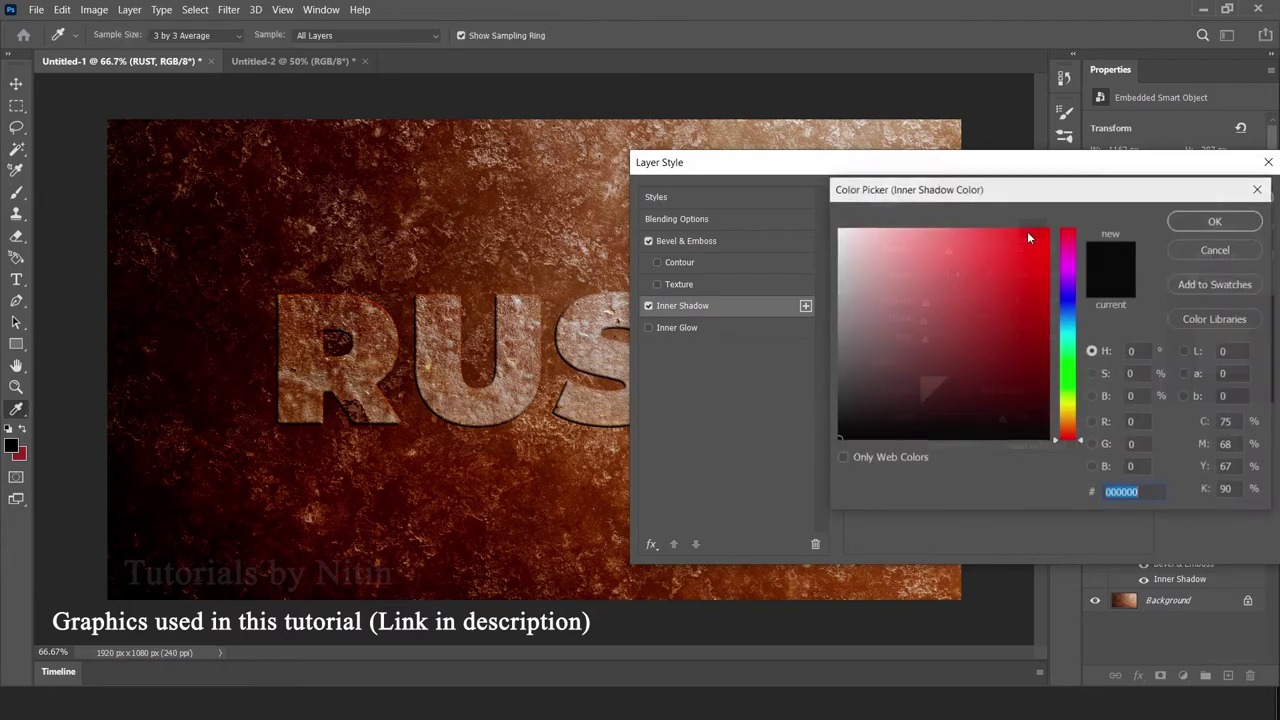
left_click(1215, 219)
mouse_move(950, 252)
left_mouse_down()
mouse_move(975, 258)
mouse_move(956, 256)
left_mouse_up()
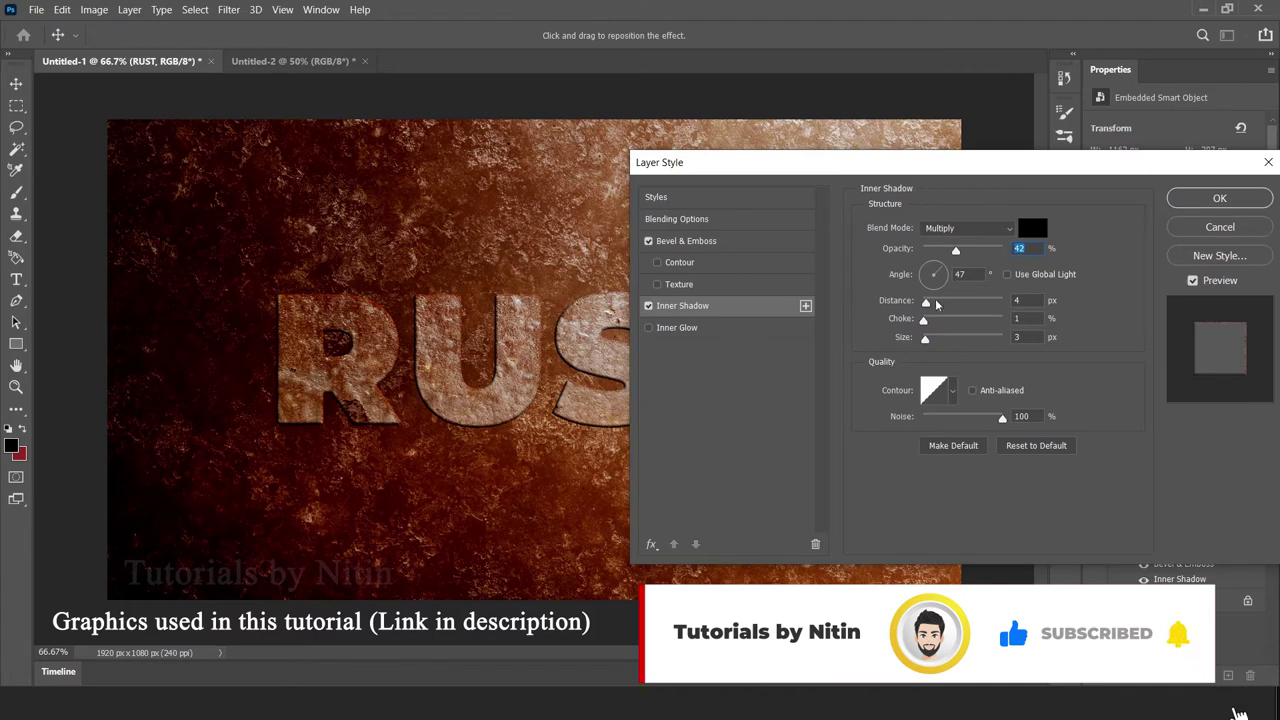
left_click_drag(925, 301, 928, 305)
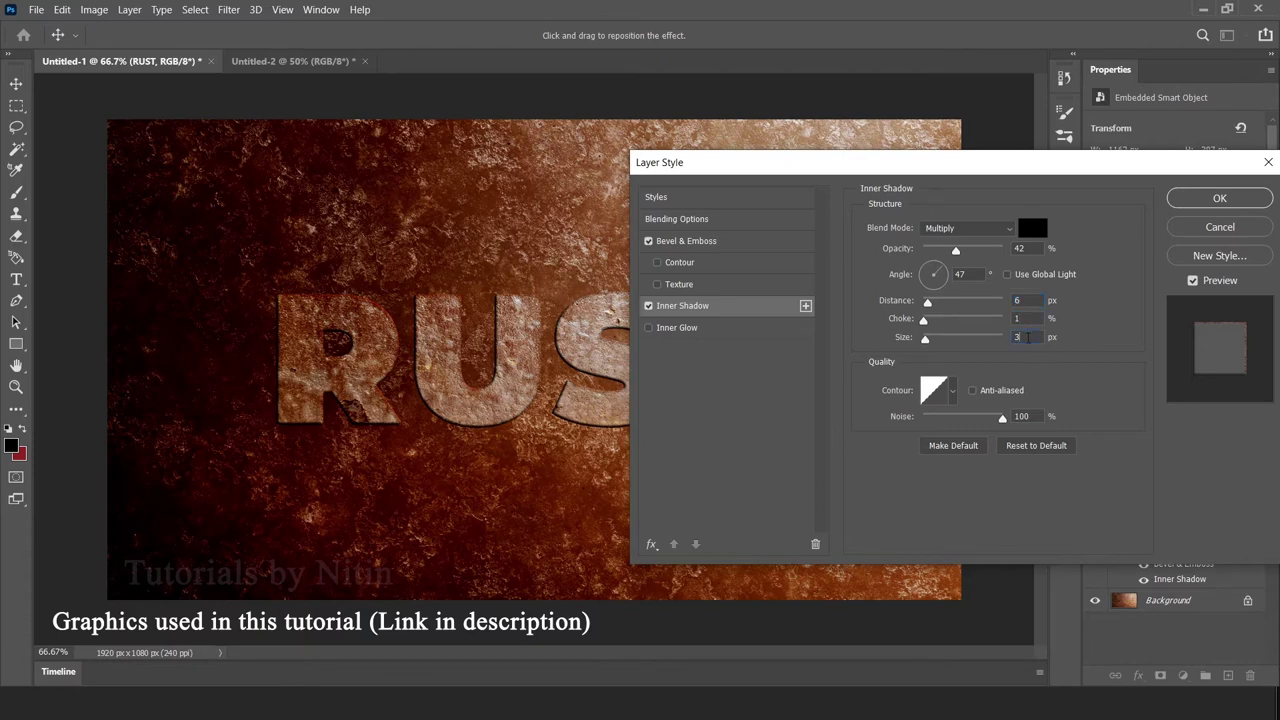
- Enable a Vivid Light, Softer Inner Glow at 28% opacity, 8% choke, 4 px size
left_click(690, 328)
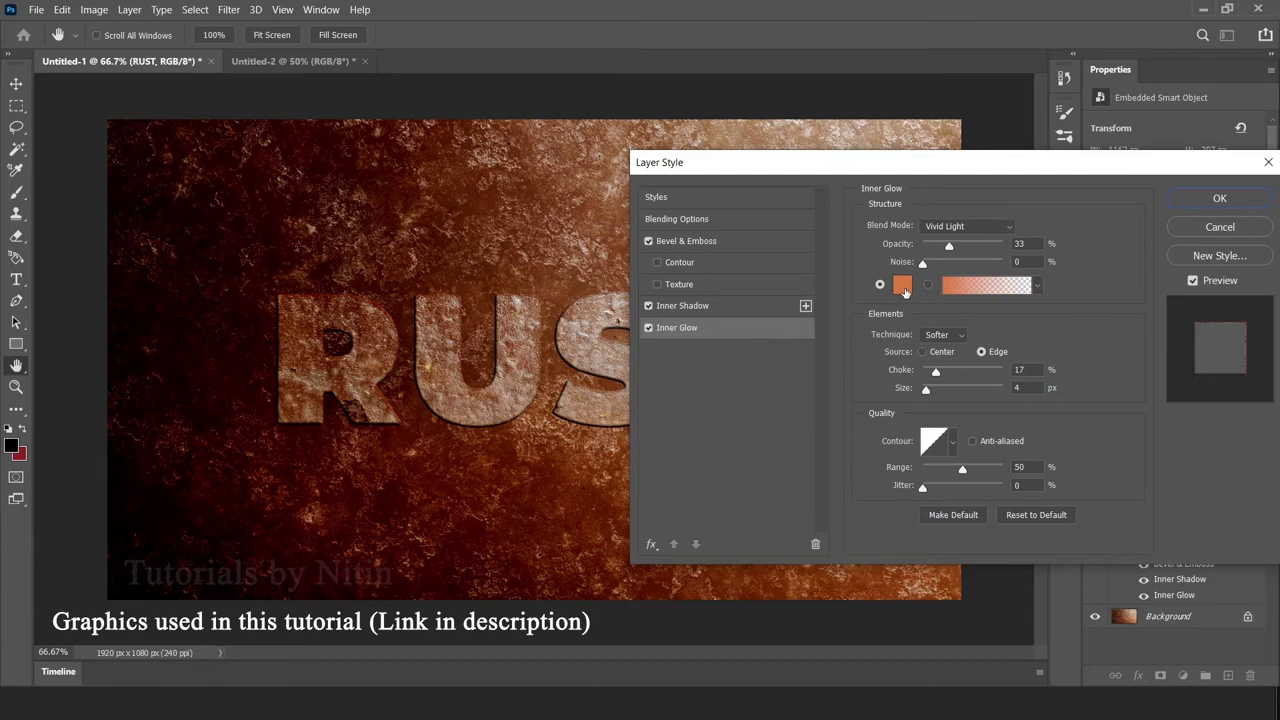
left_click(958, 228)
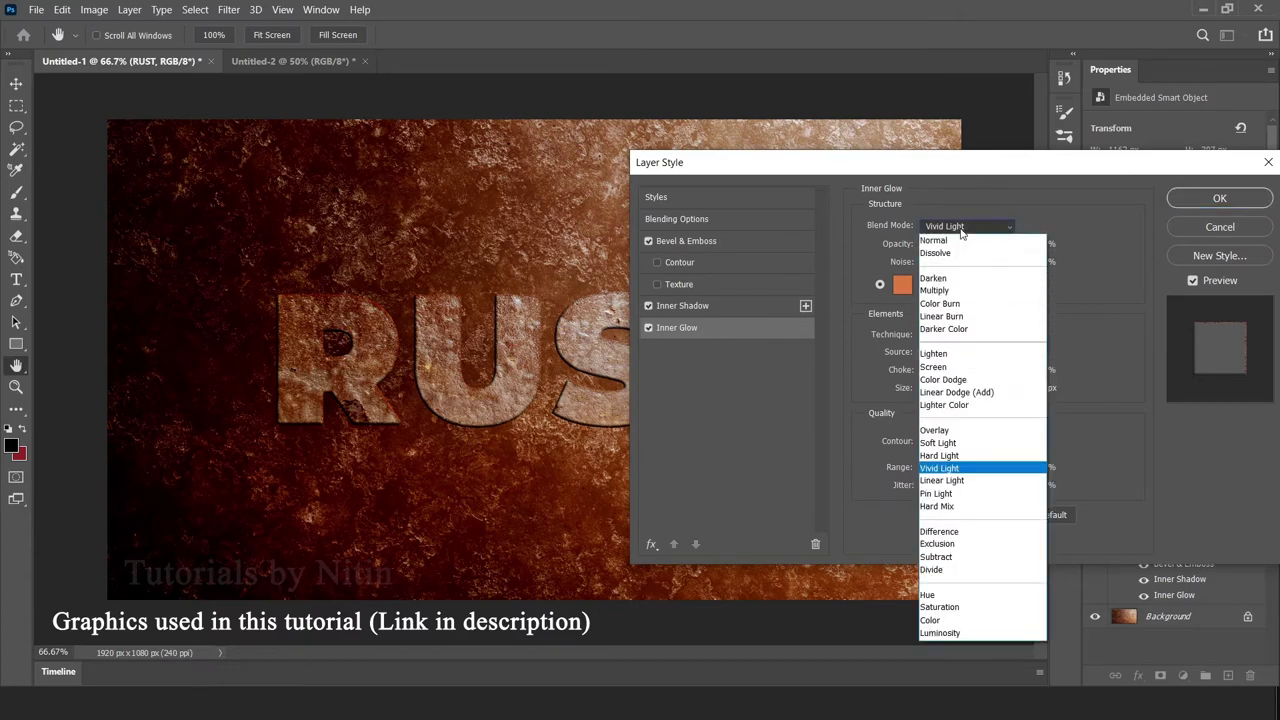
left_click(942, 468)
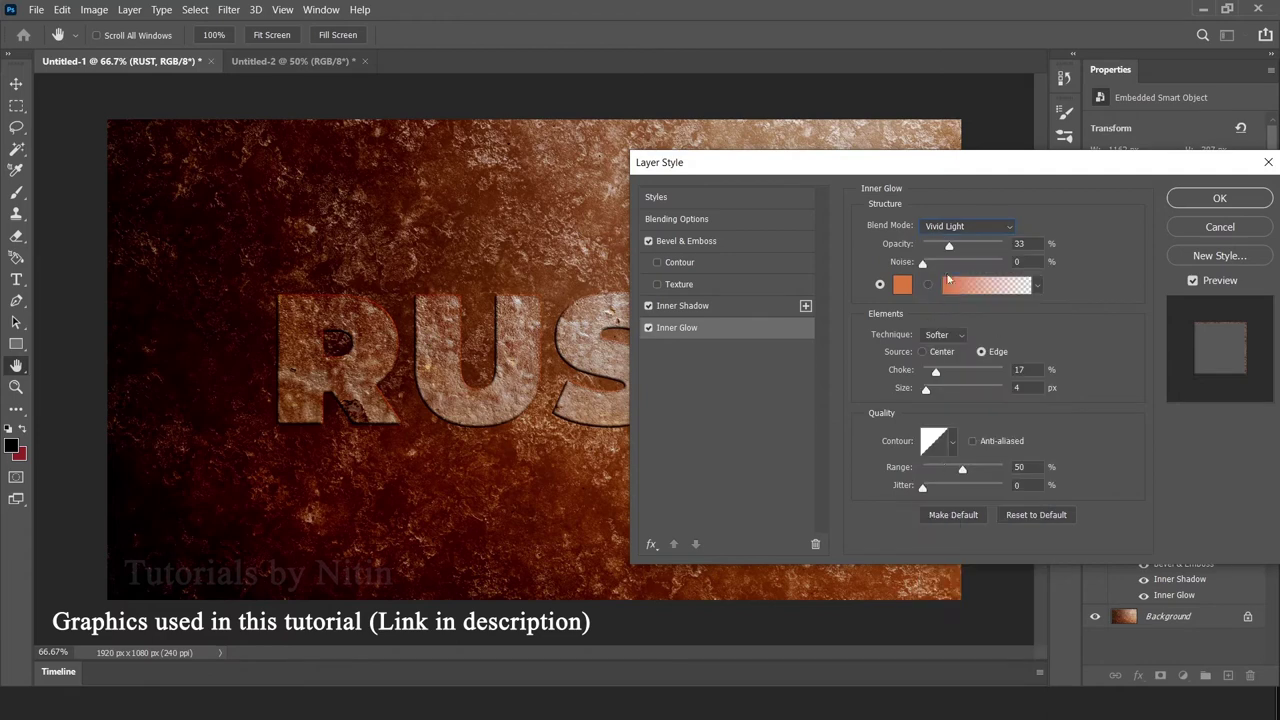
left_click_drag(949, 247, 971, 250)
left_click_drag(971, 247, 945, 247)
left_click(945, 335)
left_click(938, 371)
mouse_move(935, 373)
left_mouse_down()
mouse_move(922, 372)
mouse_move(957, 391)
mouse_move(927, 388)
left_mouse_up()
- Confirm the layer styles and open the Distort > Ripple filter
left_click(1218, 198)
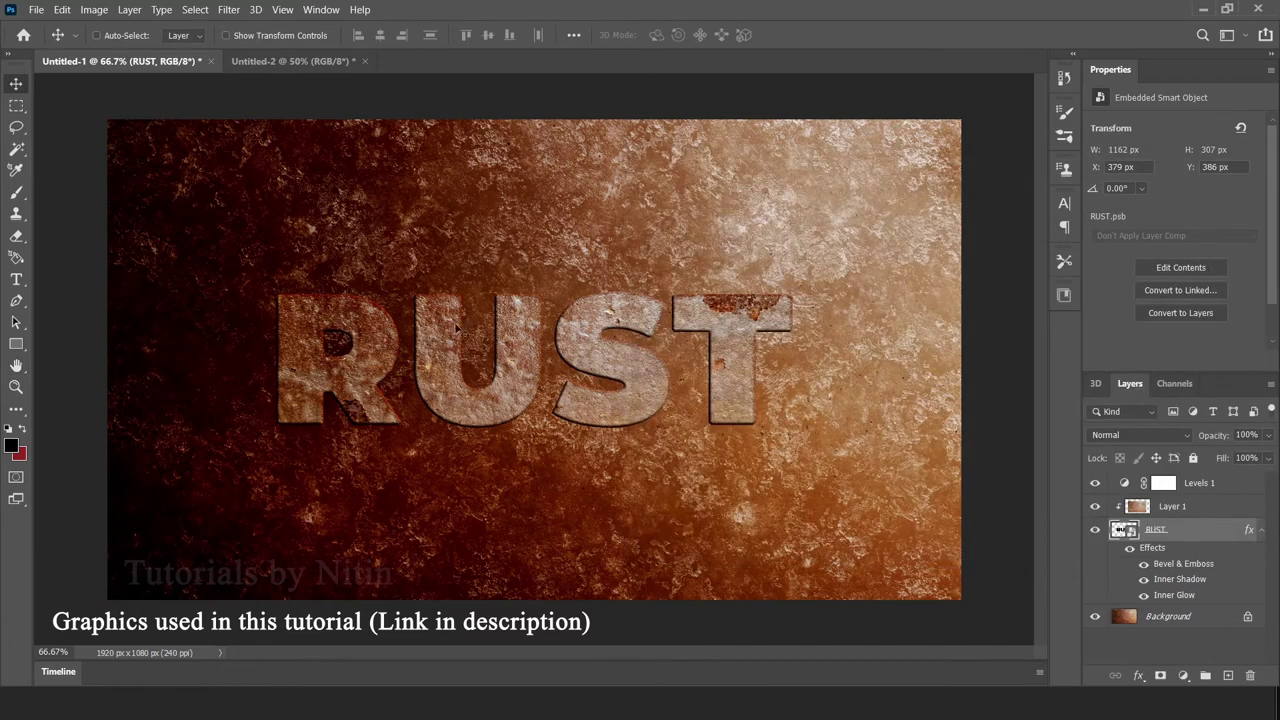
left_click(228, 10)
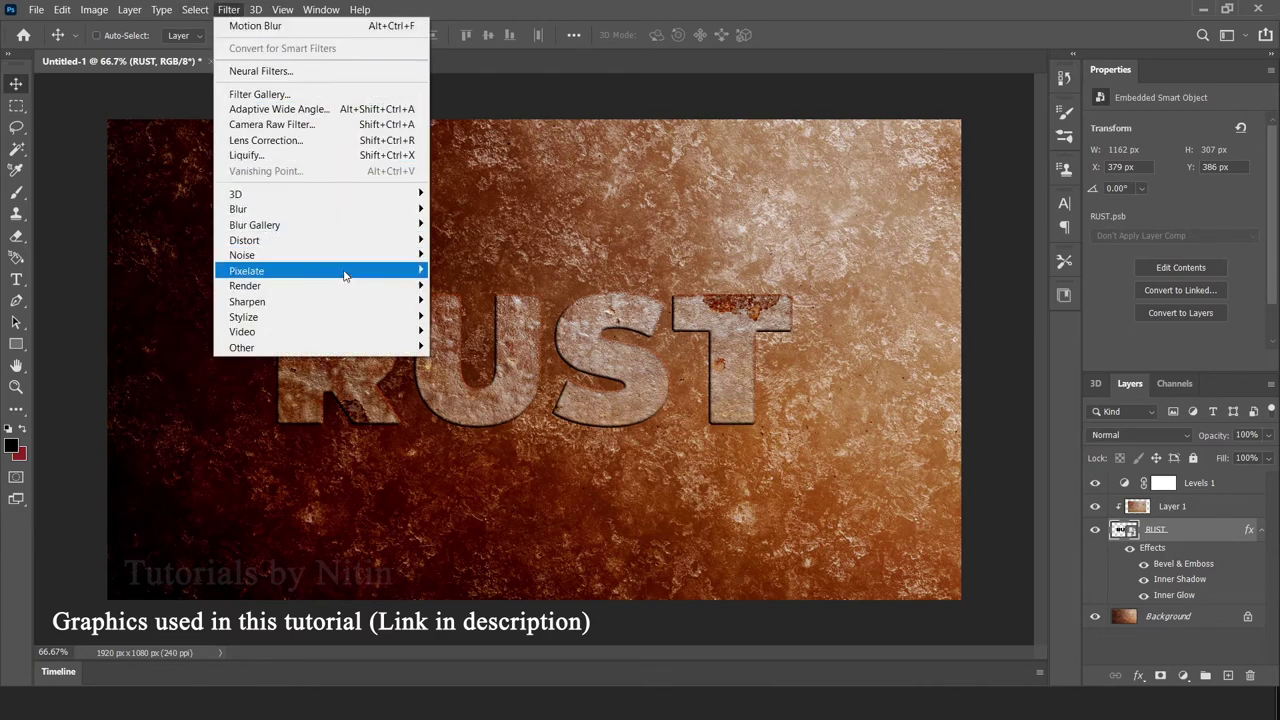
mouse_move(244, 240)
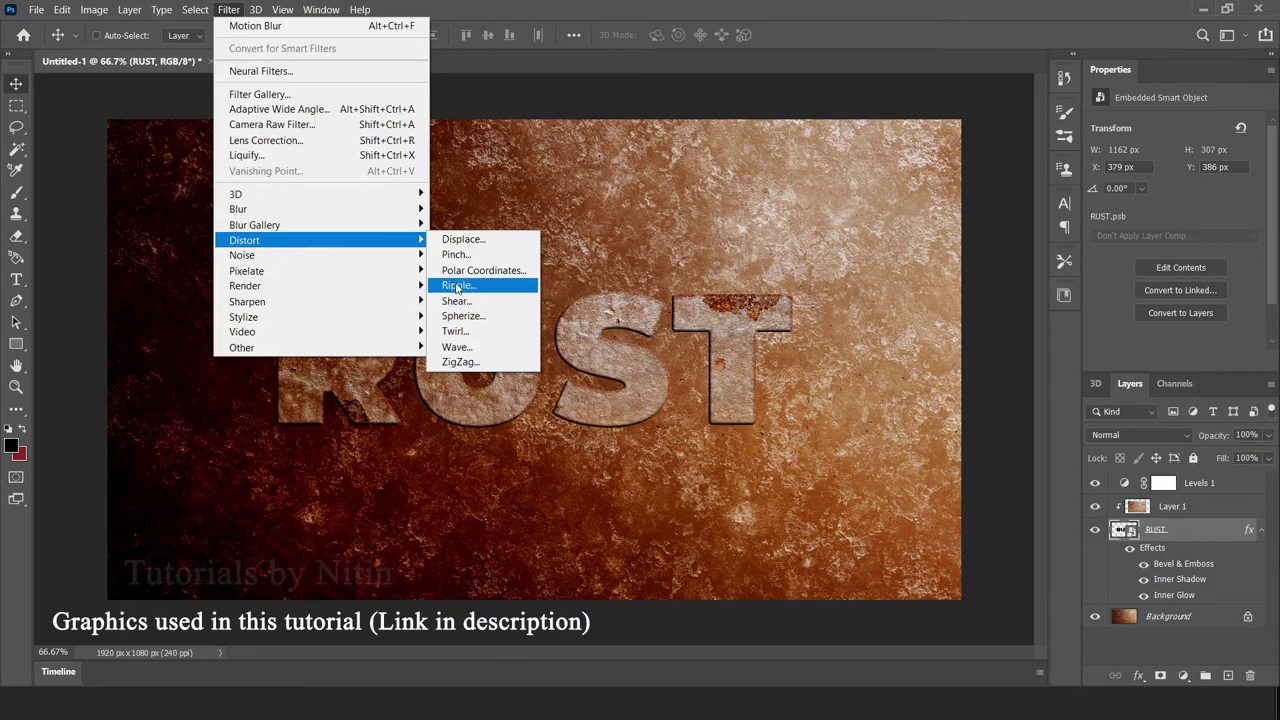
left_click(490, 290)
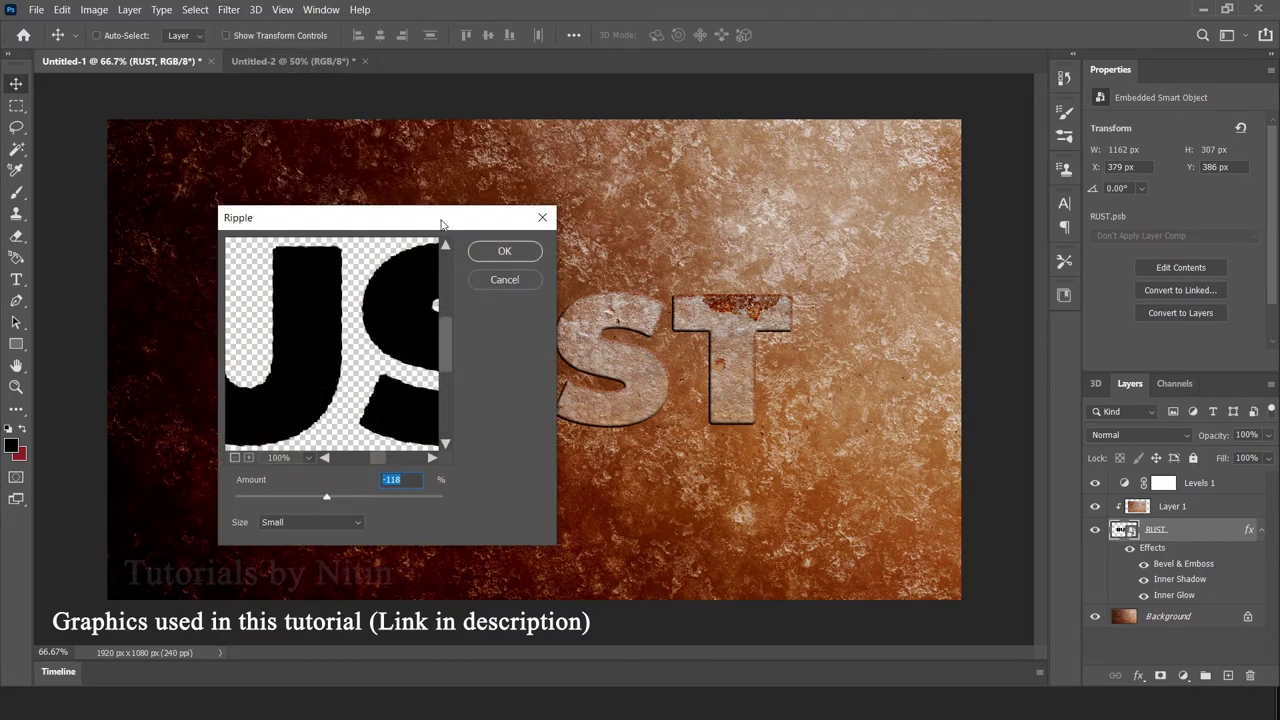
left_click_drag(445, 218, 865, 181)
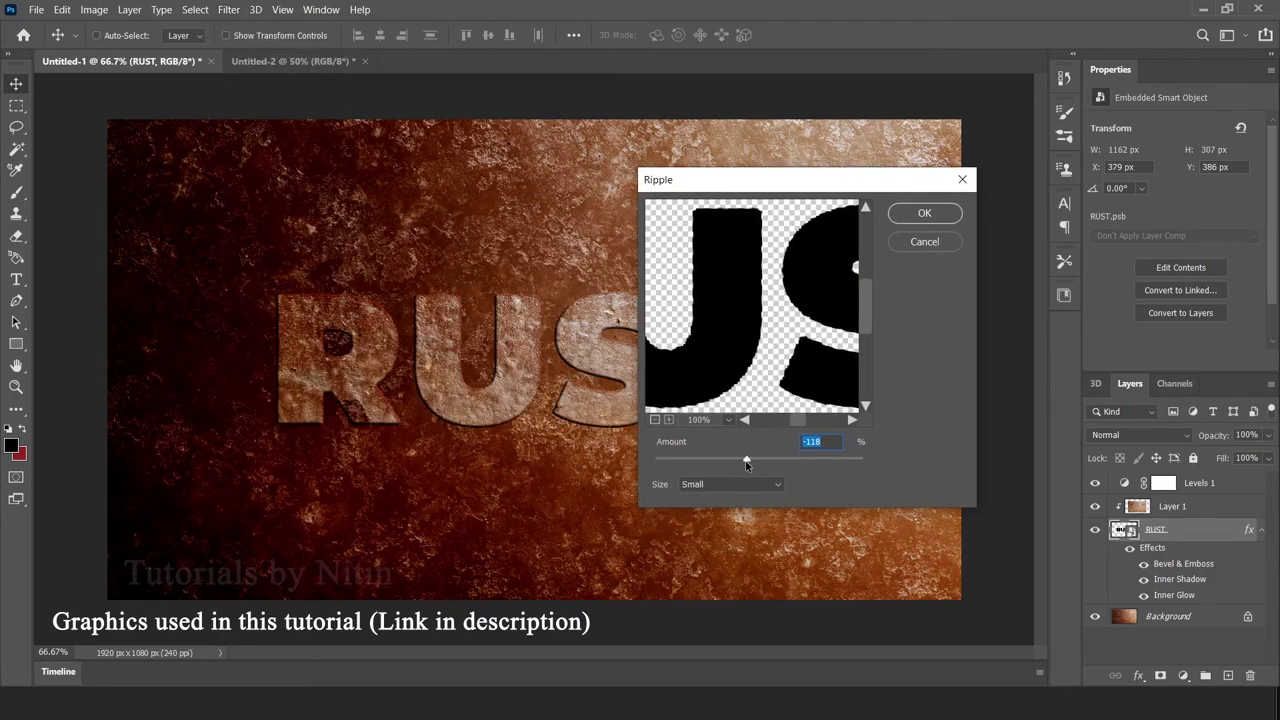
- Apply Ripple at Medium size with an amount of about -86%
left_click(731, 484)
left_click(693, 508)
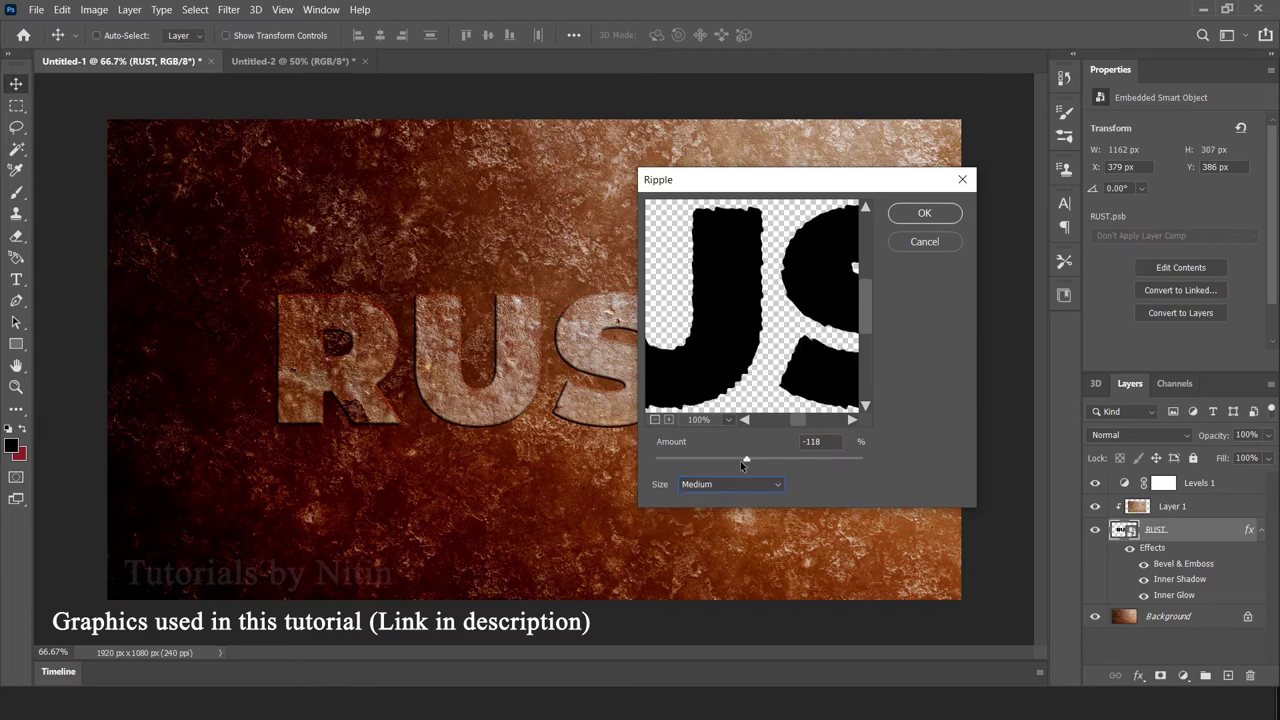
mouse_move(746, 459)
left_mouse_down()
mouse_move(716, 459)
mouse_move(750, 458)
left_mouse_up()
left_click_drag(748, 457, 750, 458)
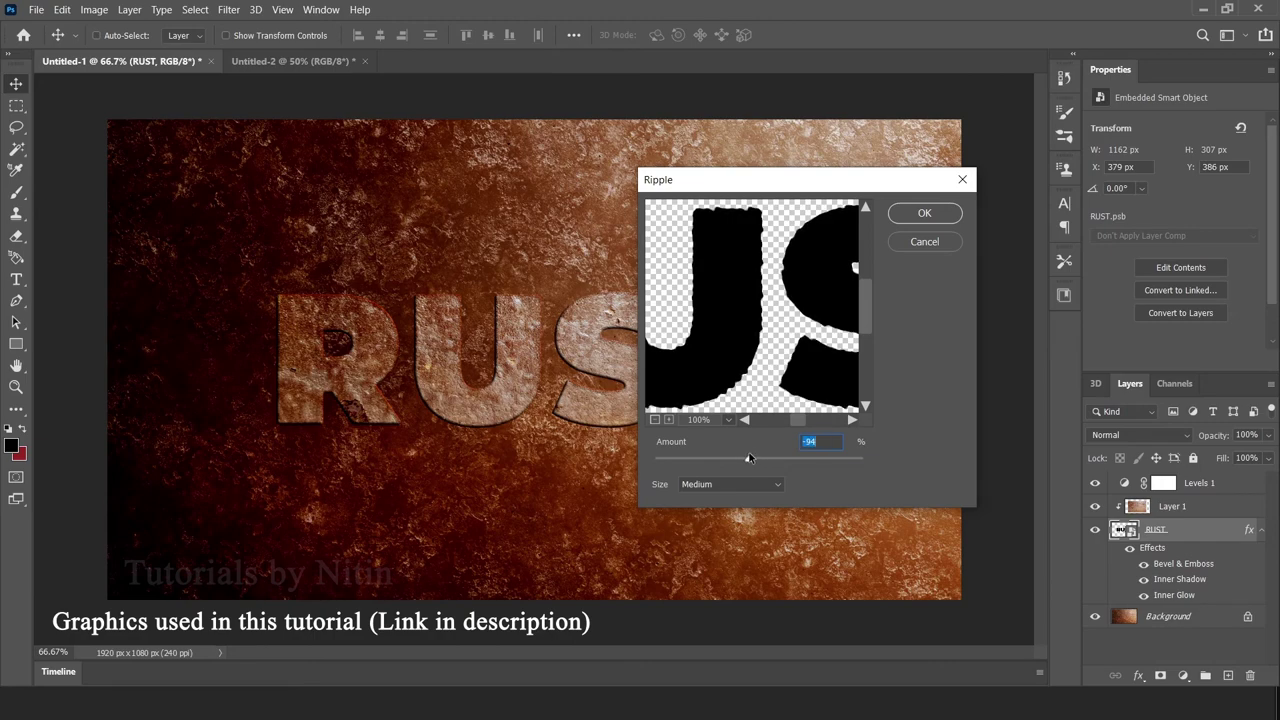
left_click(915, 214)
scroll(677, 371, "up", 3)
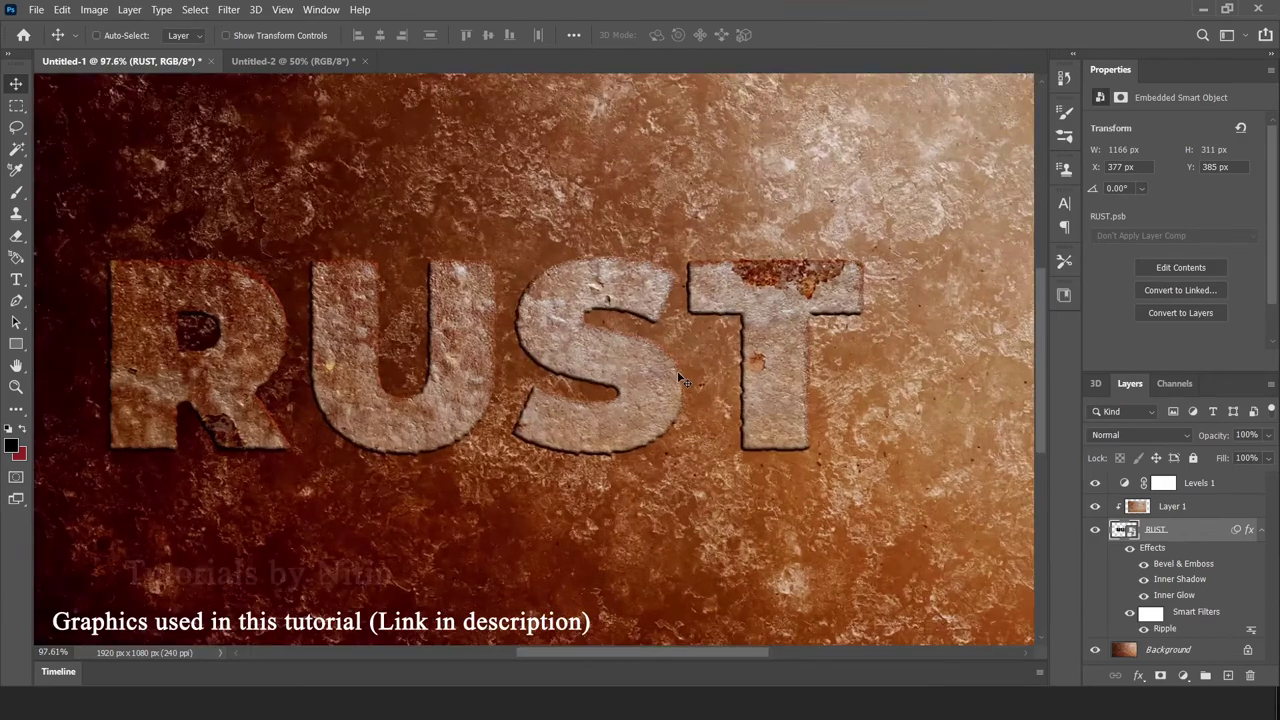
- Duplicate the RUST layer as RUST copy
scroll(679, 379, "down", 2)
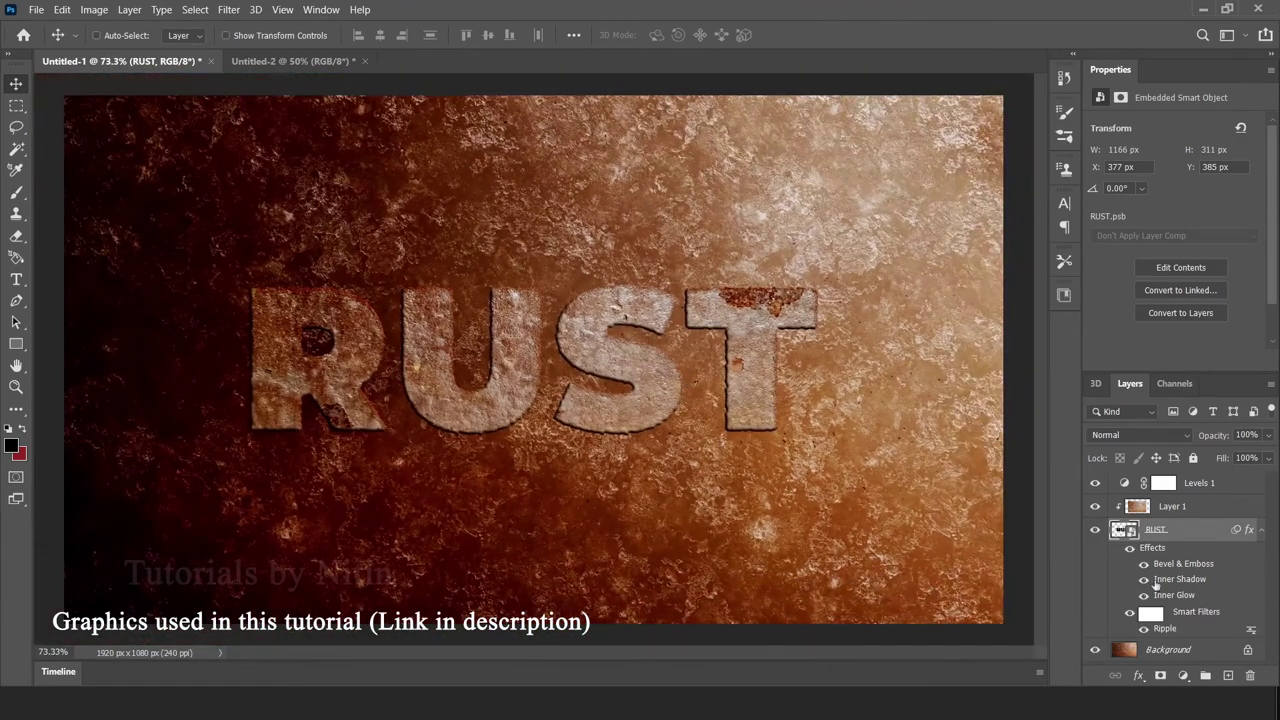
right_click(1178, 531)
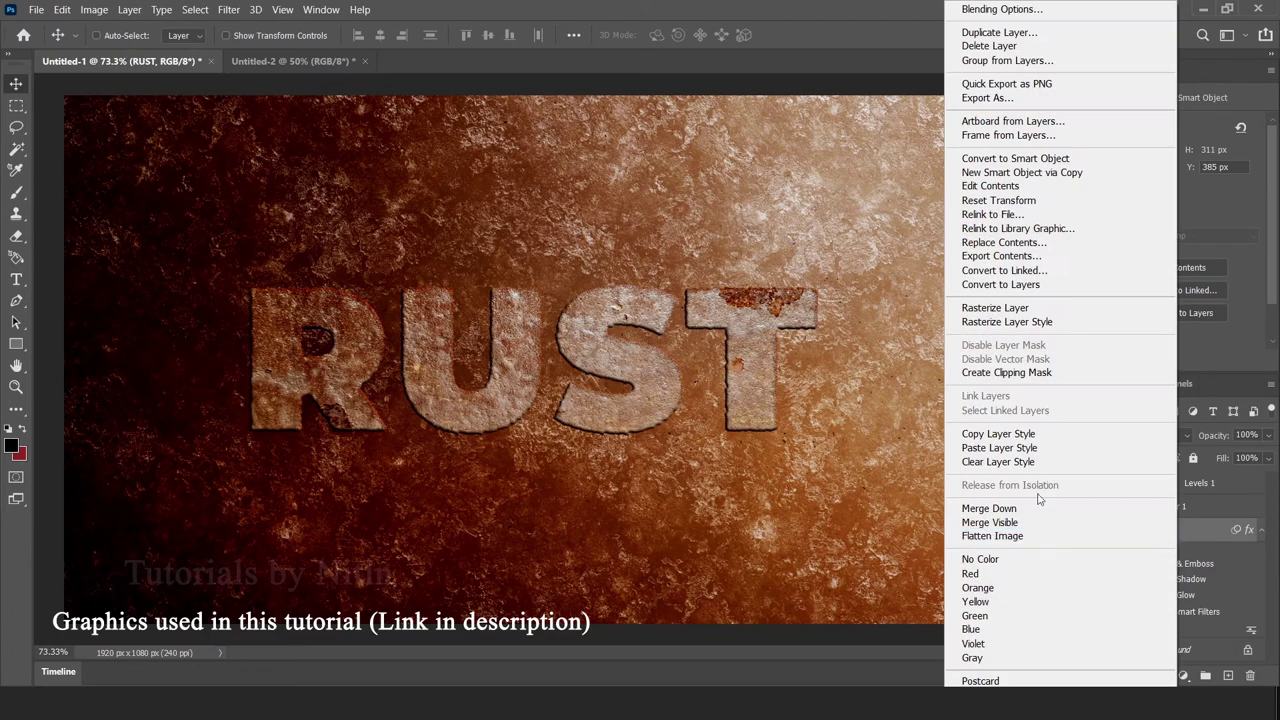
left_click(995, 32)
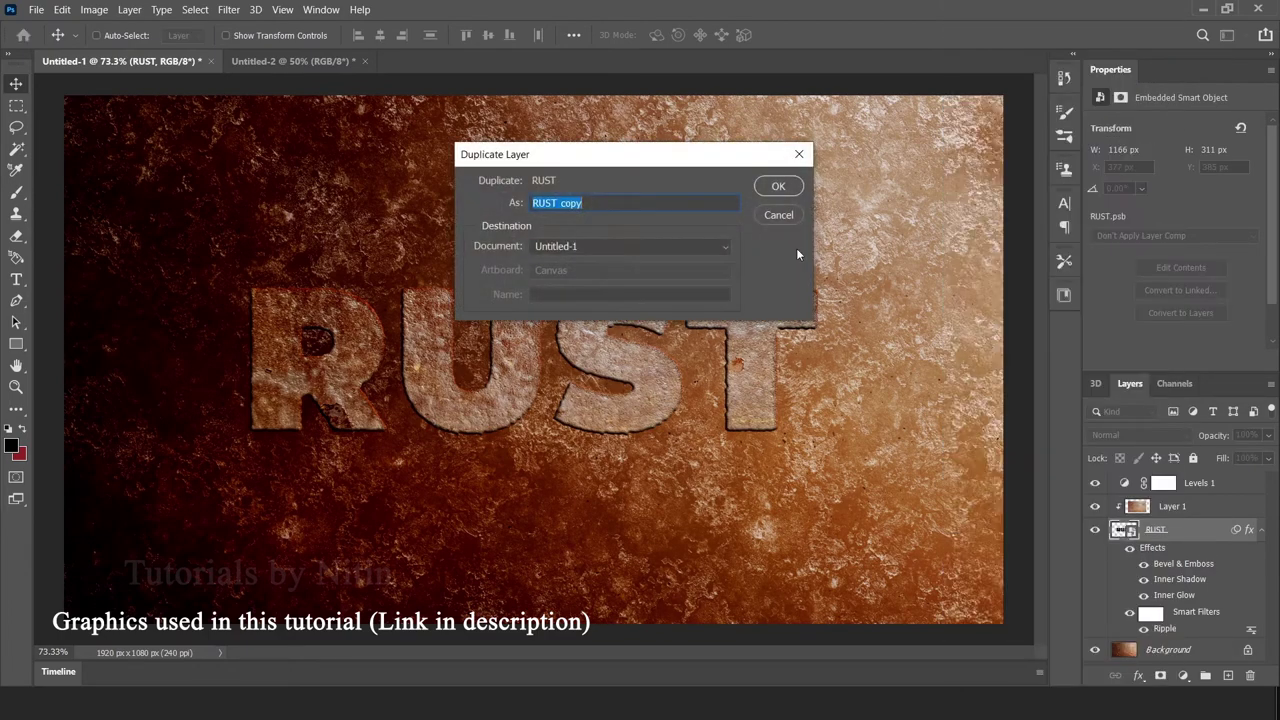
left_click(778, 189)
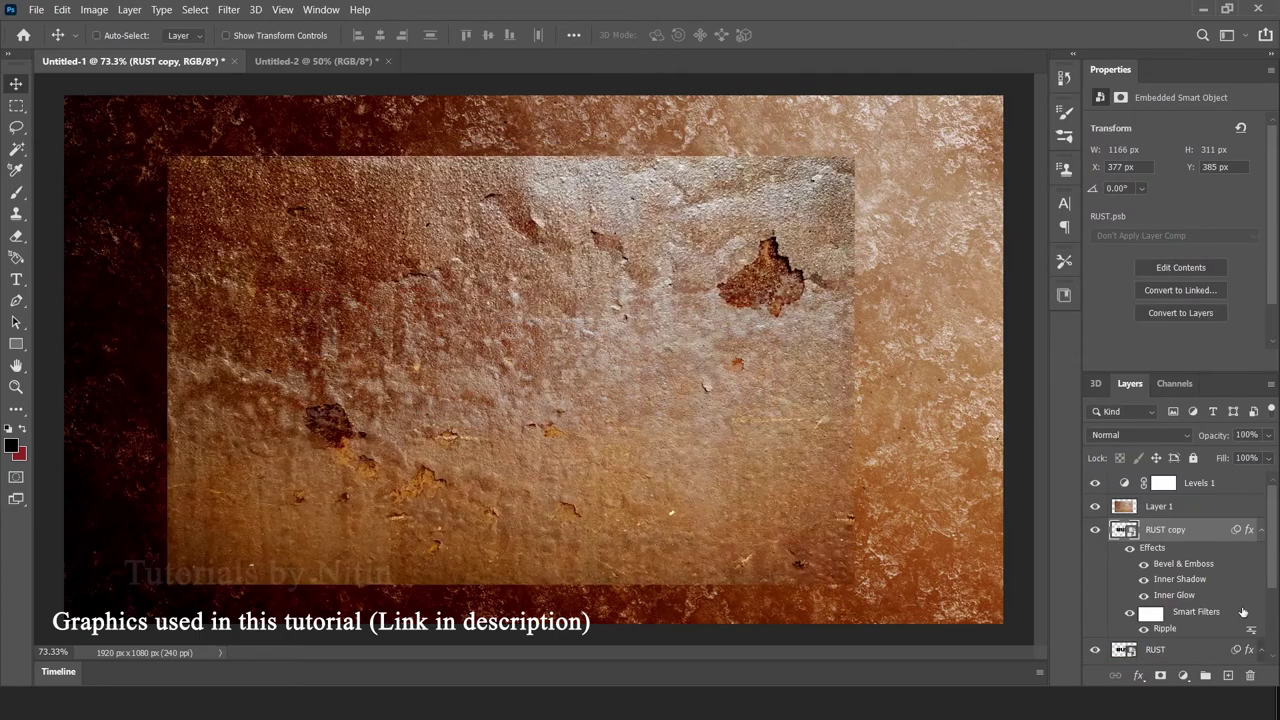
- Clip Layer 1 to the RUST copy and select the original RUST layer
left_click(1160, 510)
right_click(1160, 510)
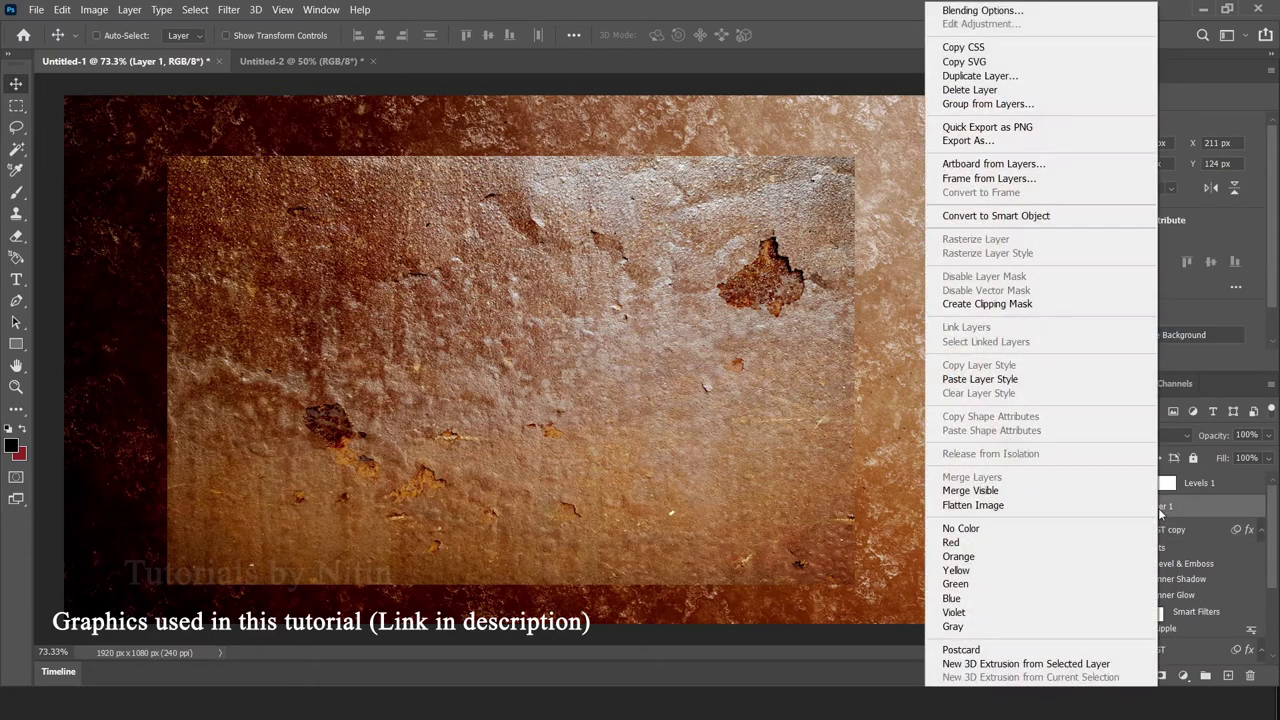
left_click(987, 303)
scroll(1170, 575, "down", 3)
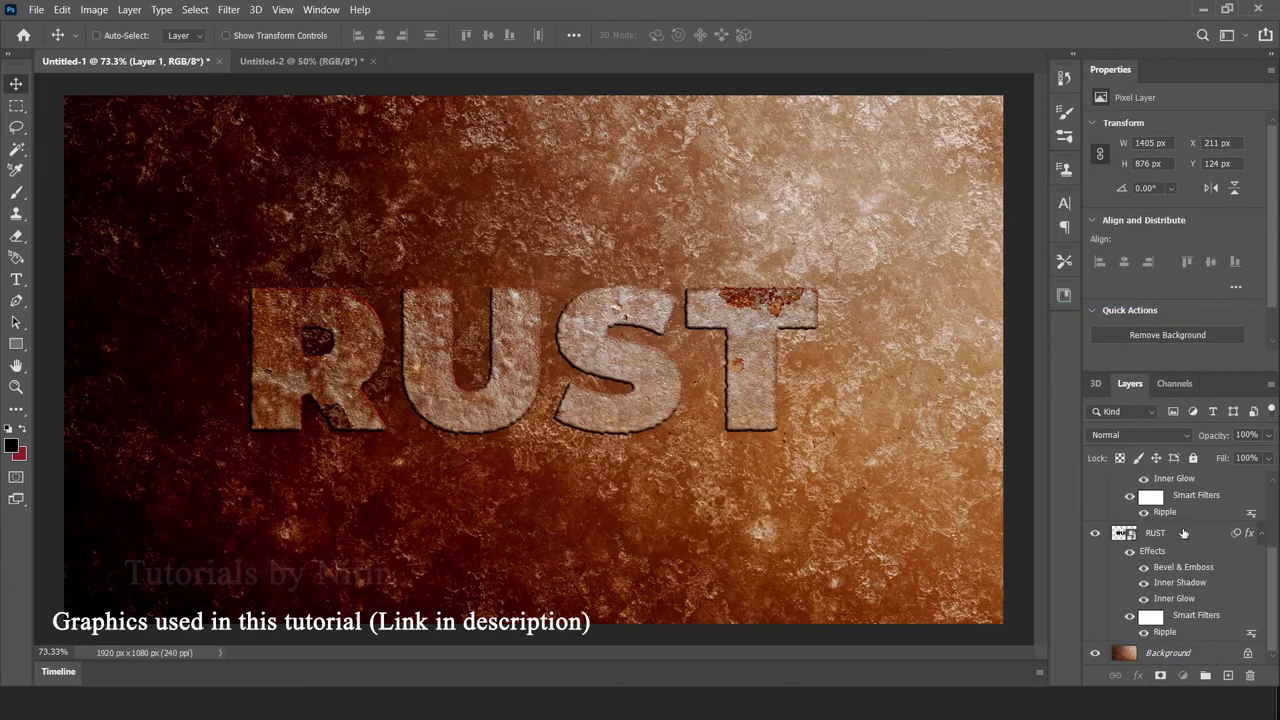
left_click(1185, 535)
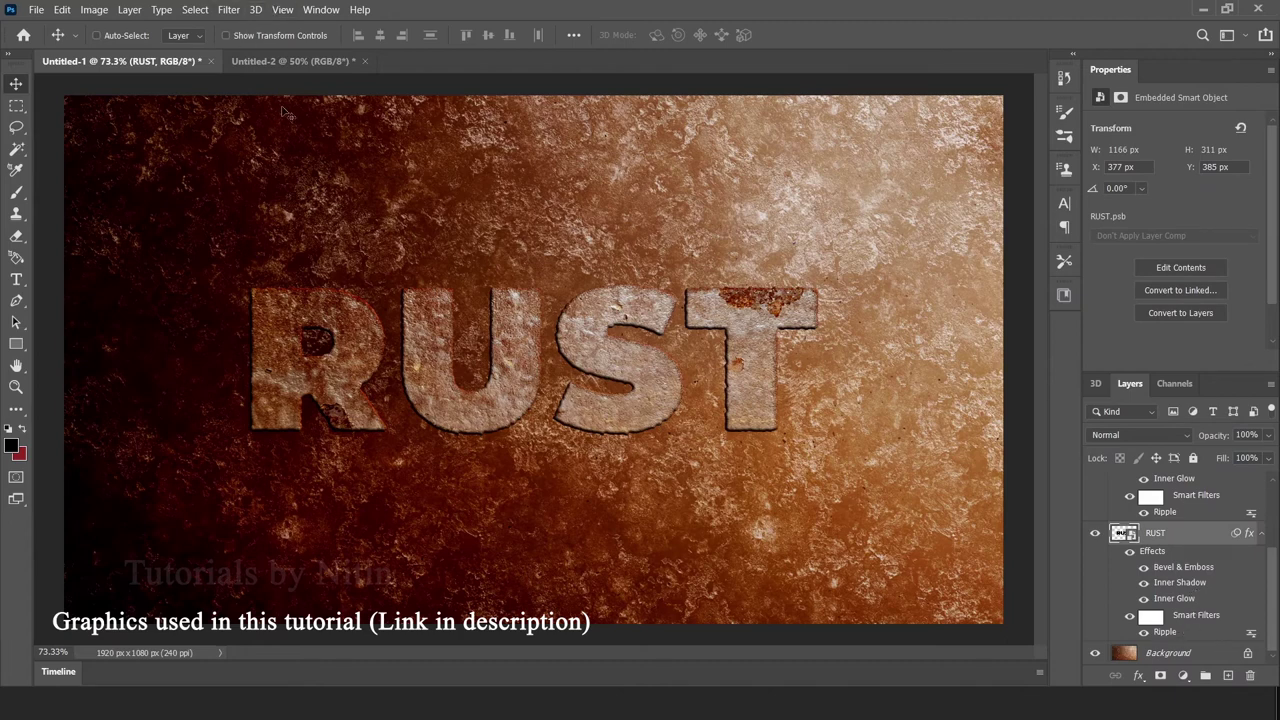
- Offset the lower RUST layer about 14 px and apply a Motion Blur of angle 5, distance 38
mouse_move(655, 425)
left_mouse_down()
mouse_move(643, 420)
mouse_move(643, 318)
mouse_move(643, 419)
left_mouse_up()
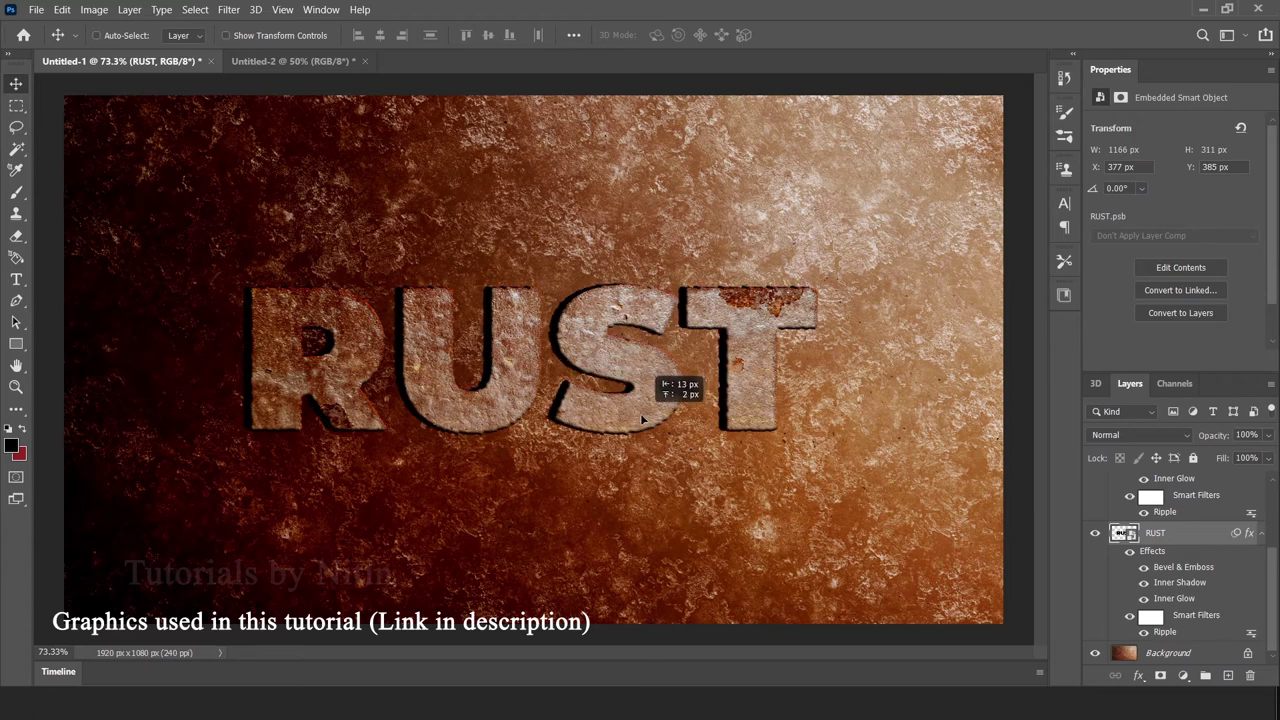
left_click_drag(642, 418, 642, 418)
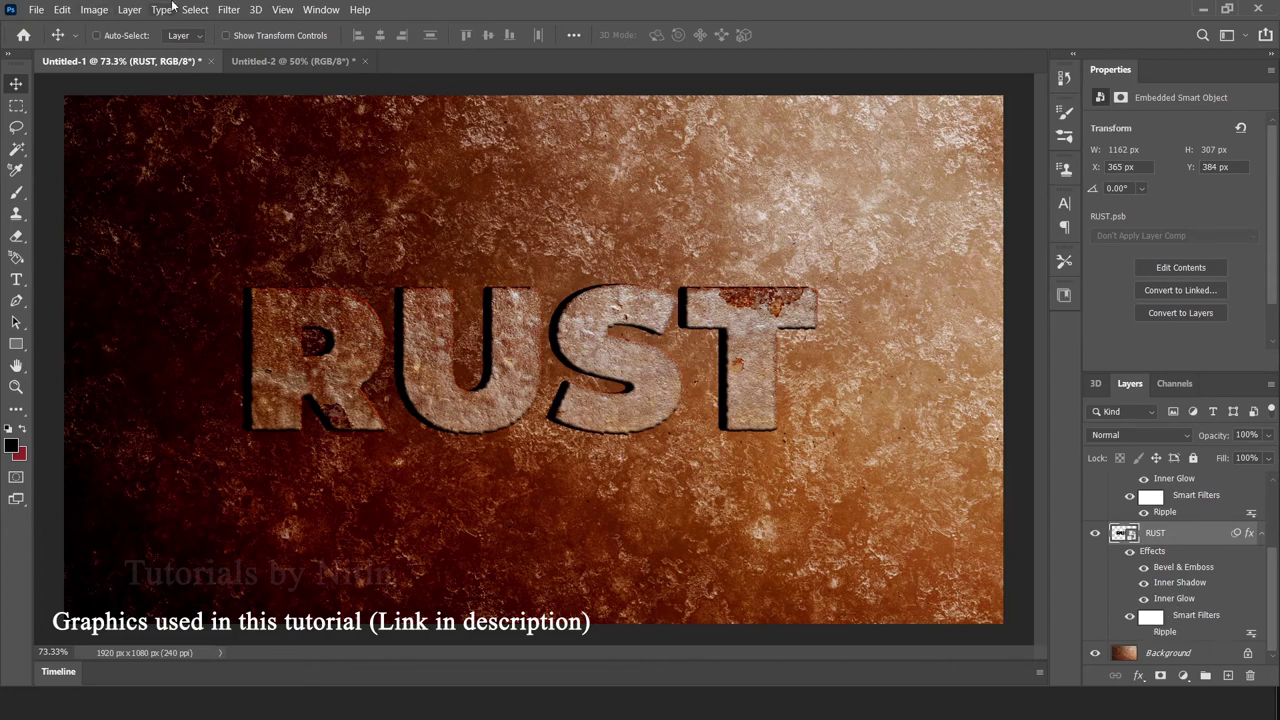
left_click(228, 9)
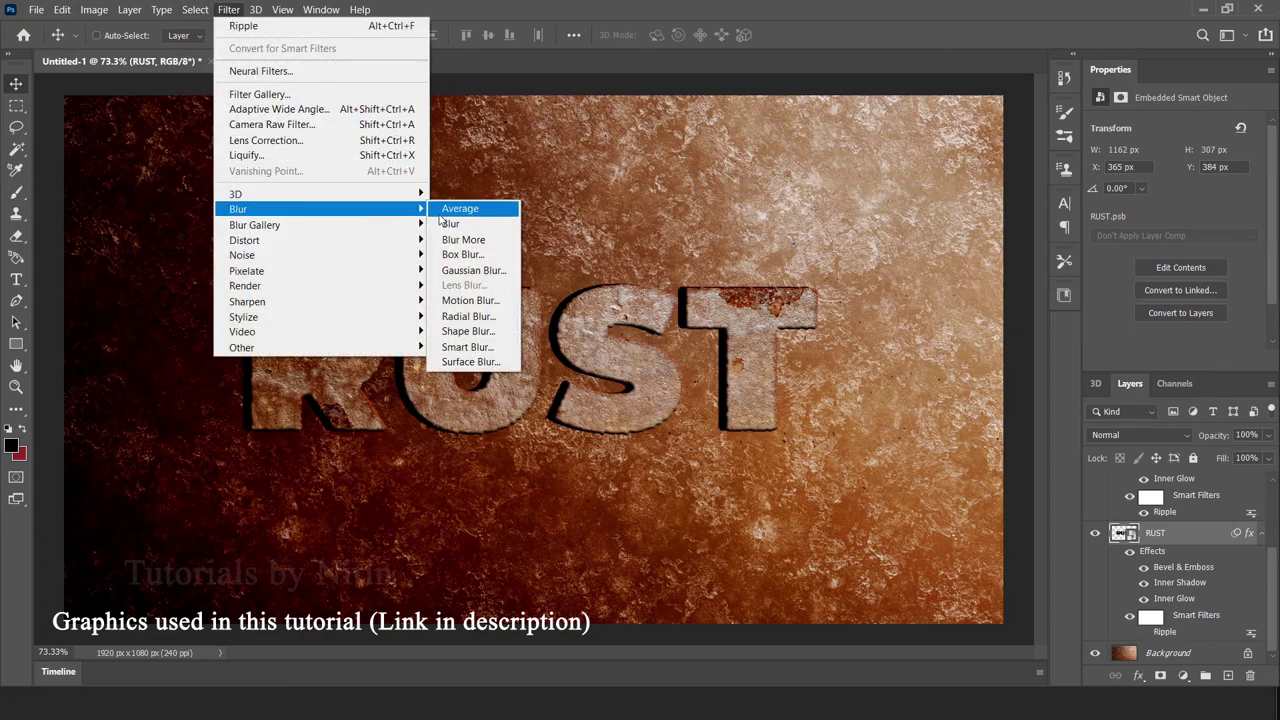
left_click(495, 300)
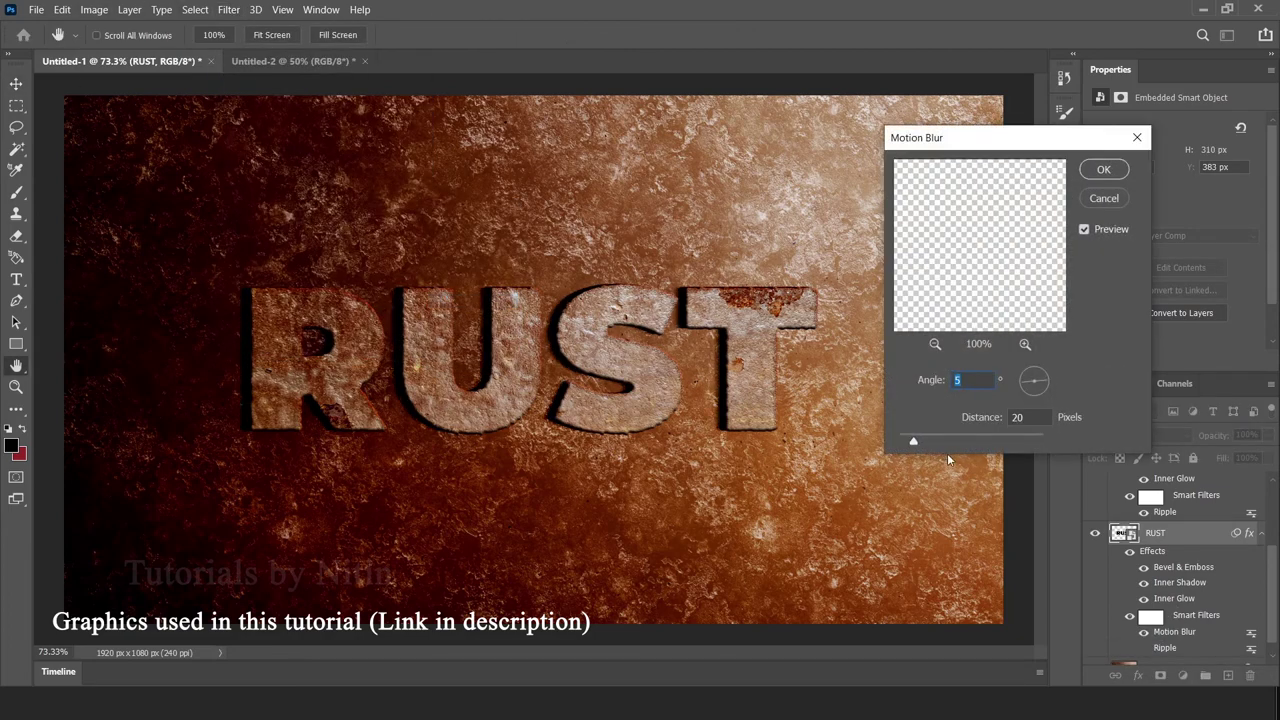
left_click_drag(913, 444, 928, 444)
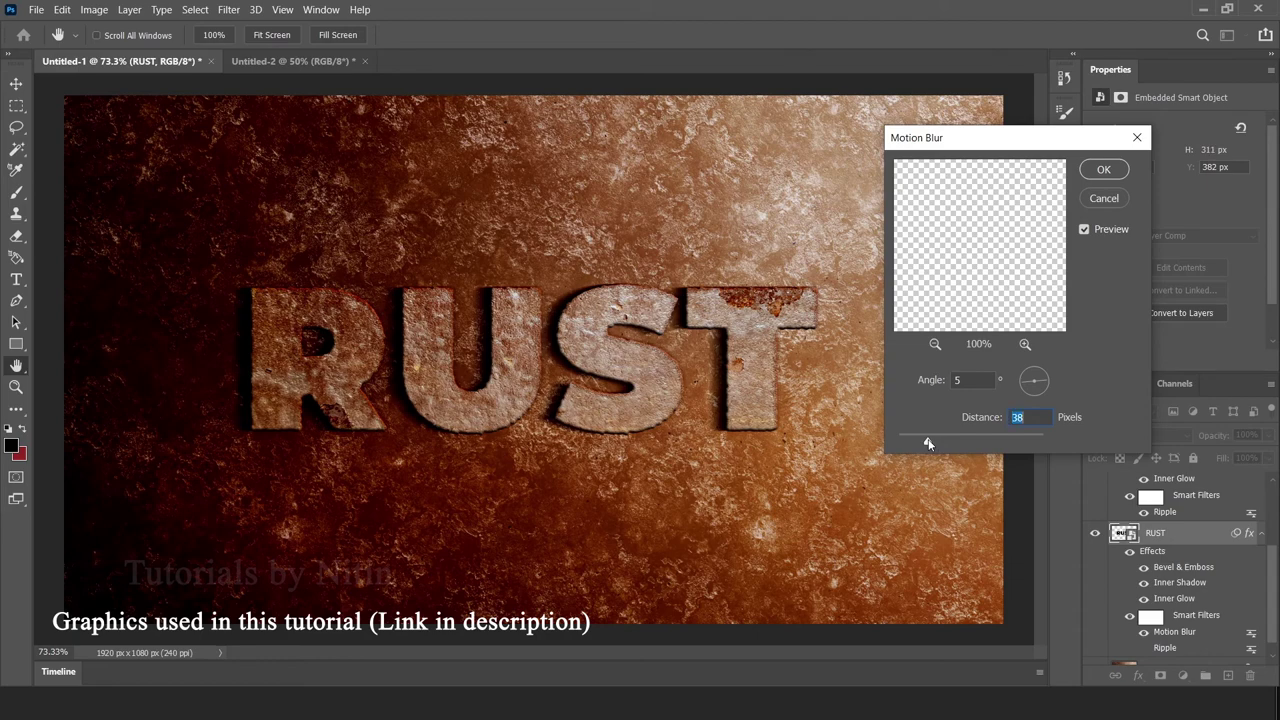
left_click(1101, 171)
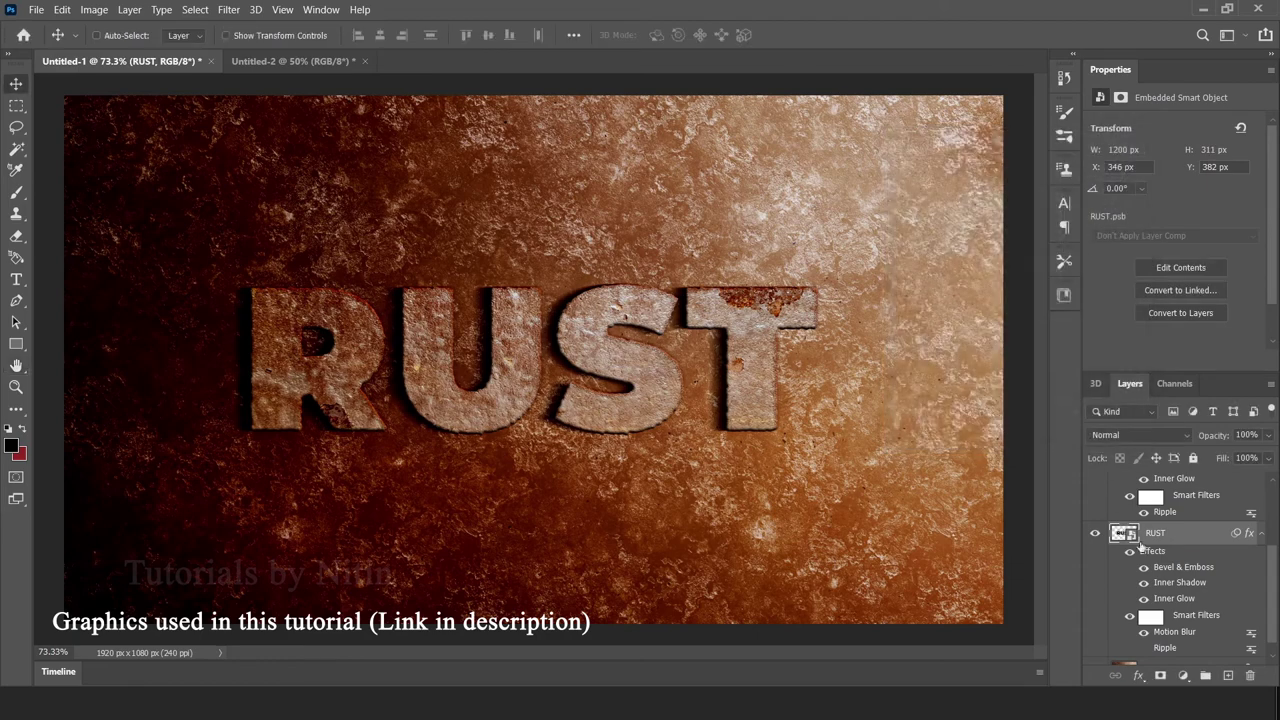
- Duplicate the blurred RUST layer as RUST copy 2
right_click(1175, 537)
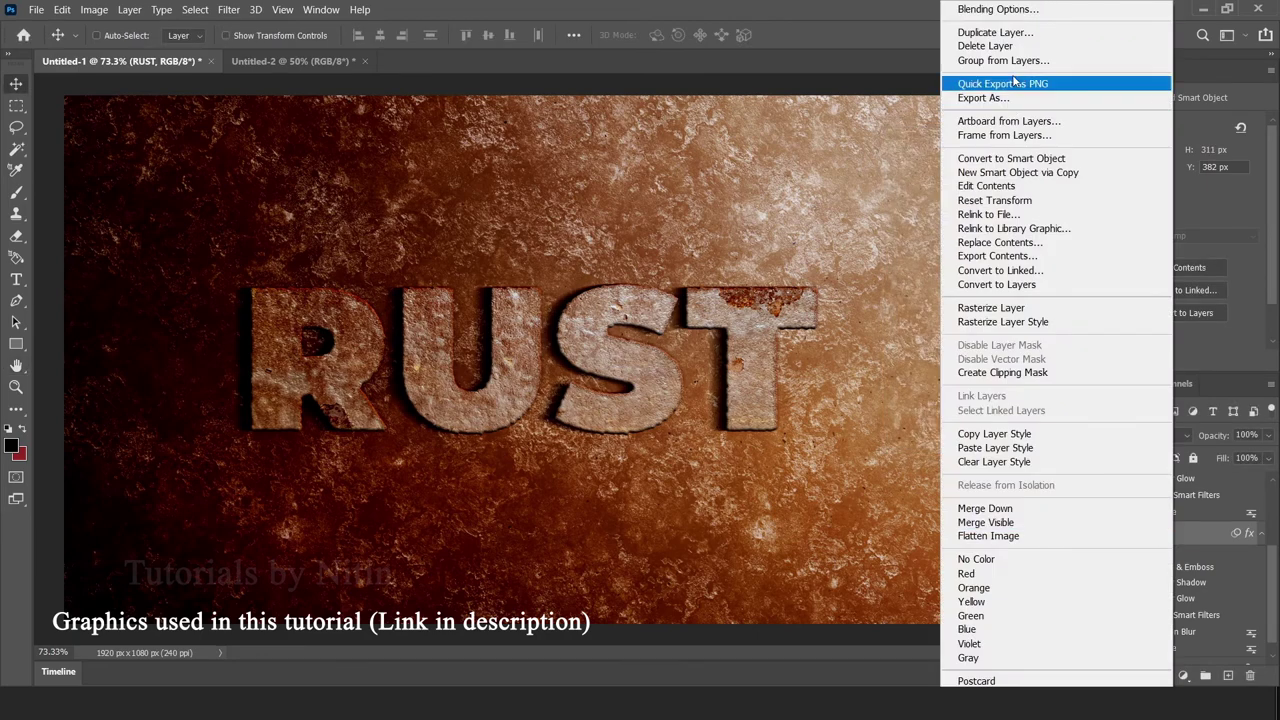
left_click(1000, 34)
left_click(777, 187)
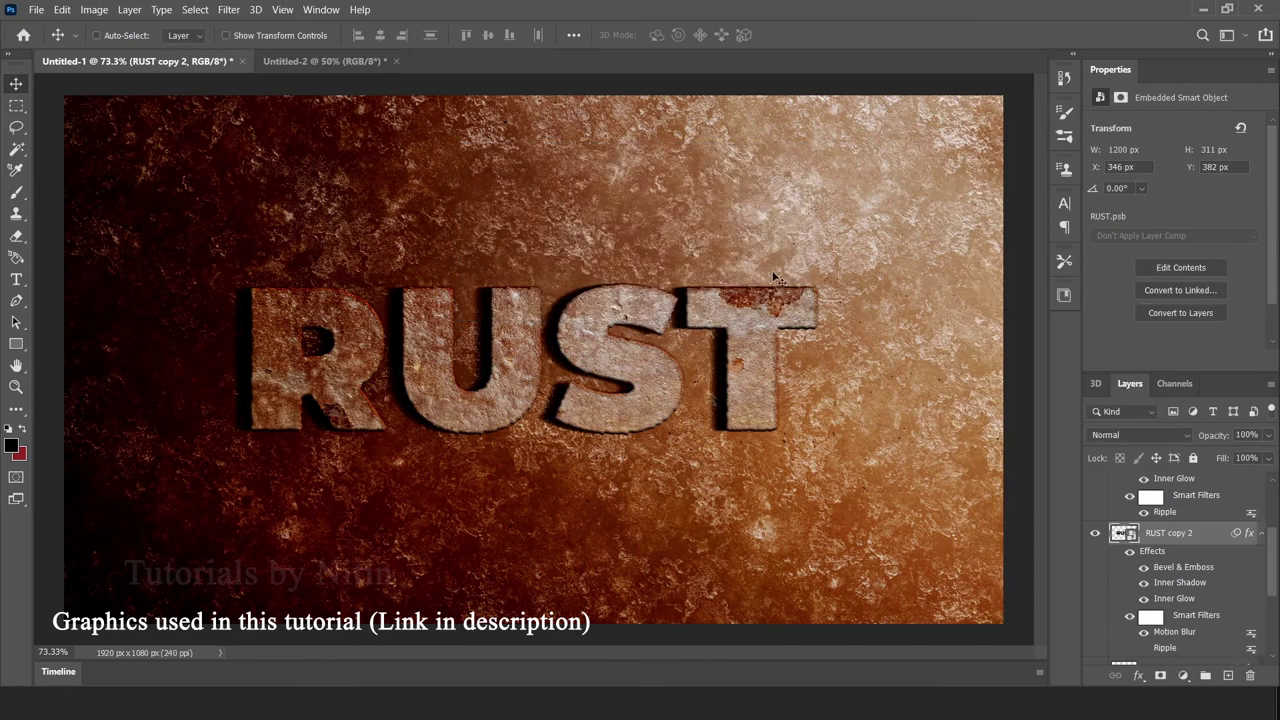
- Nudge RUST copy 2 about 15 px left to X 331 px to deepen the shadow
key("shift+Left")
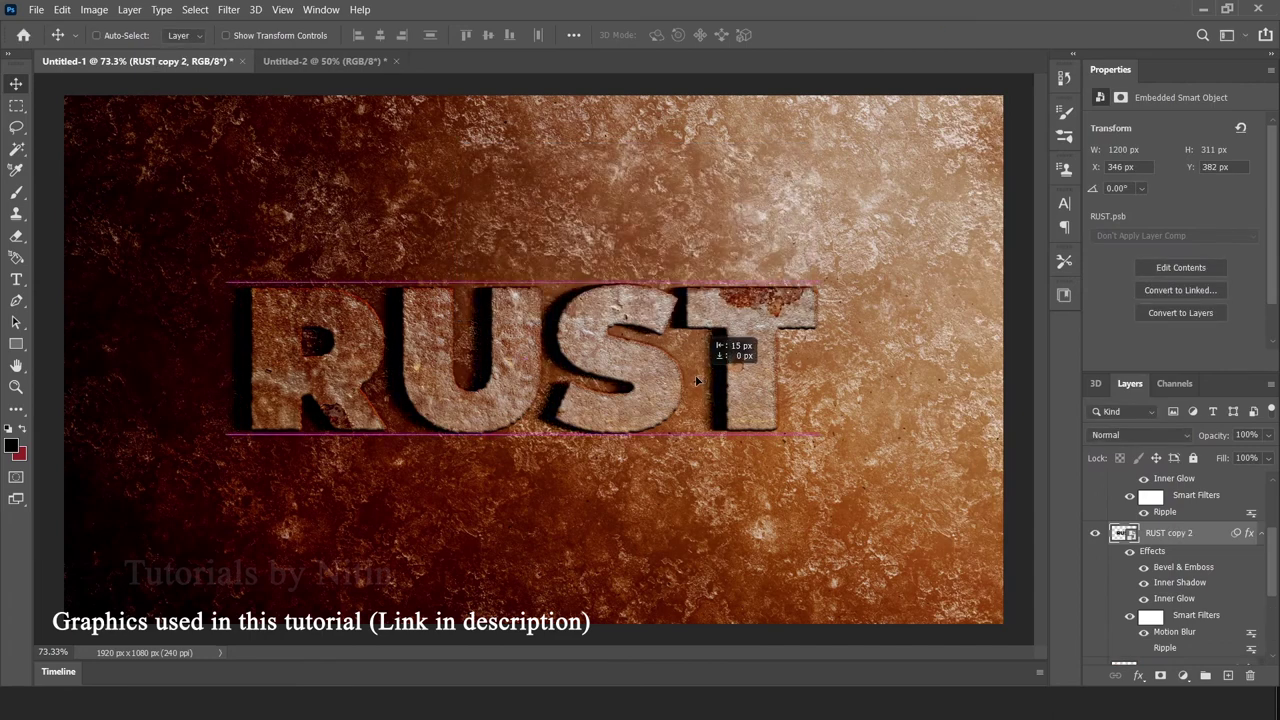
key("Left")
key("Left")
key("Left")
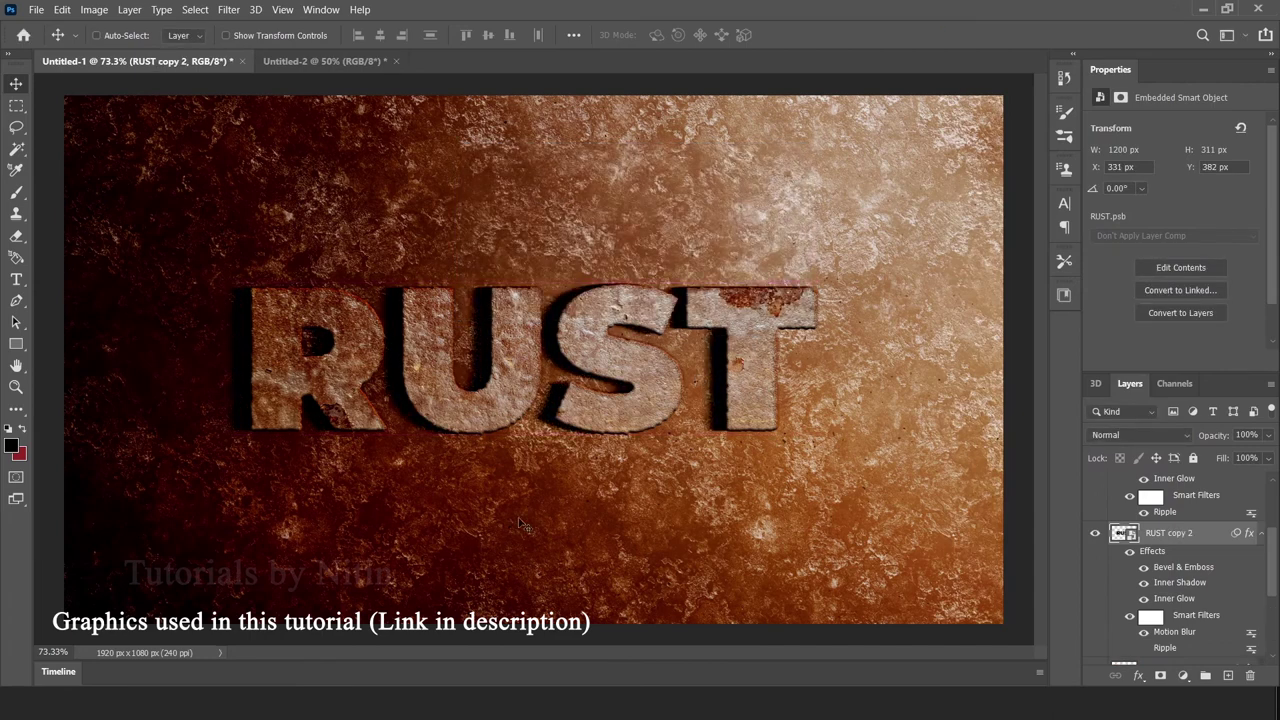
scroll(530, 530, "up", 1)
scroll(534, 538, "up", 2)
scroll(534, 538, "up", 1)
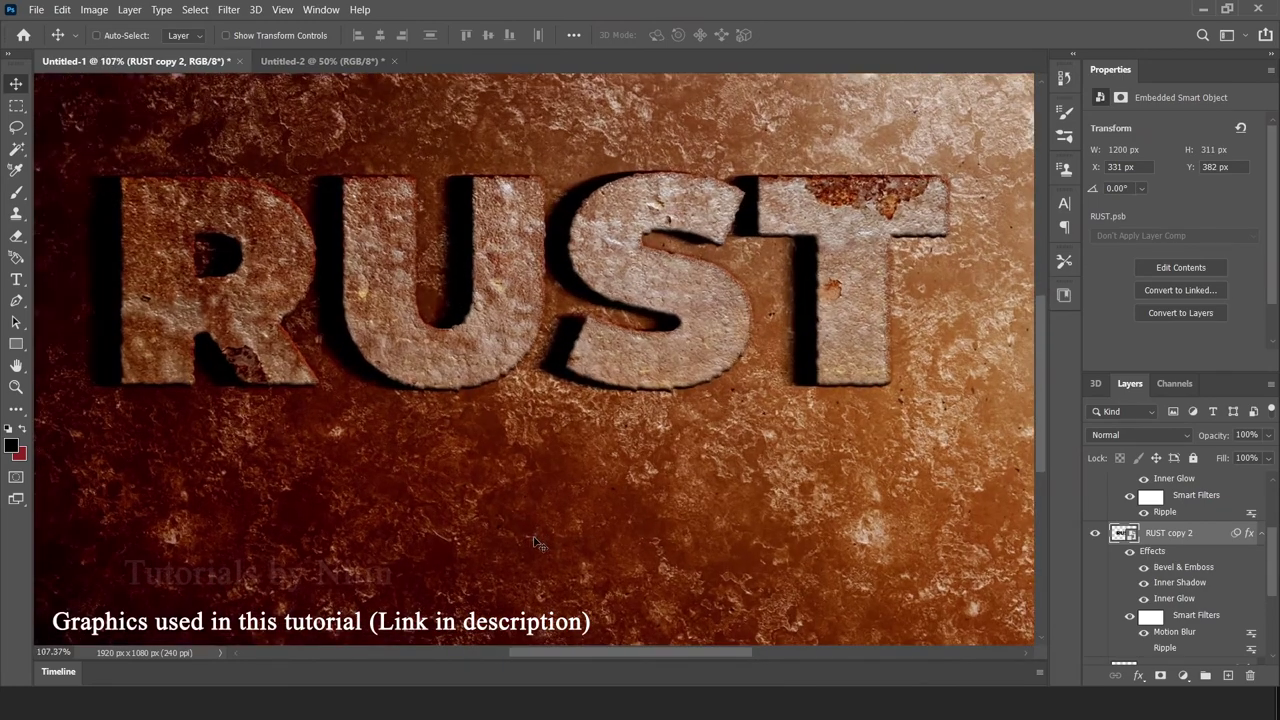
scroll(562, 410, "up", 1)
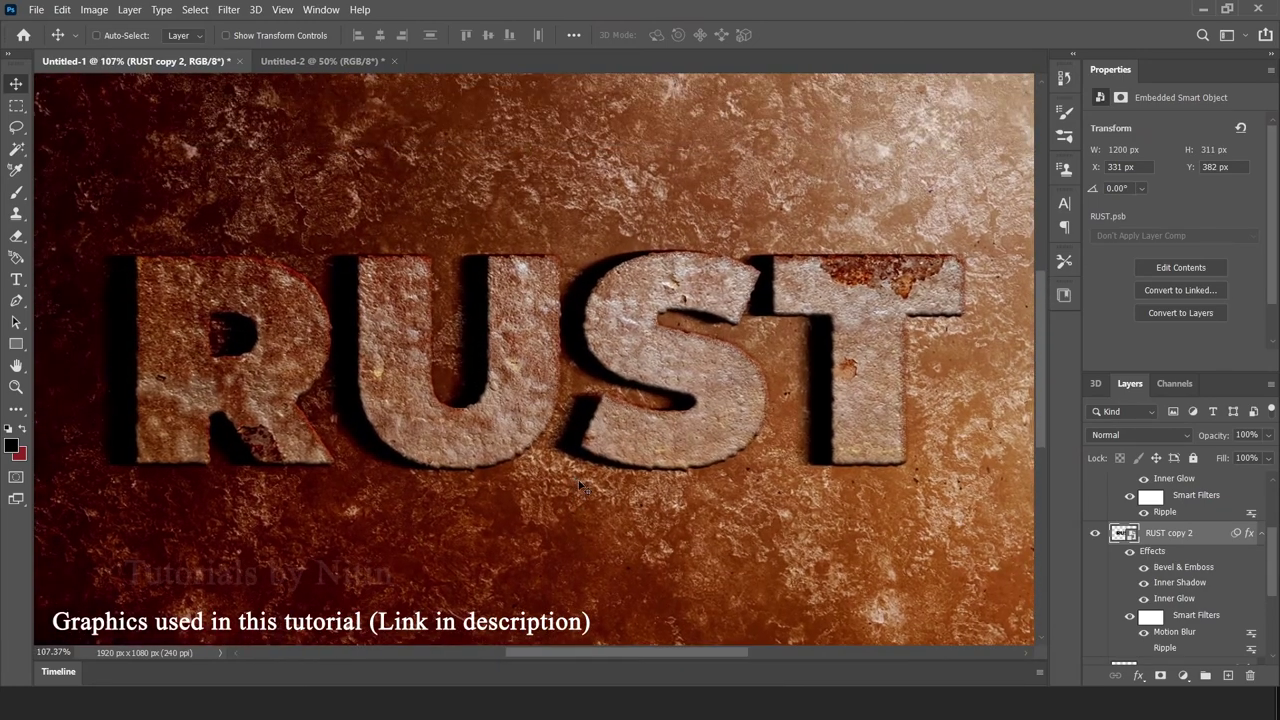
scroll(585, 477, "up", 1)
scroll(584, 478, "down", 1)
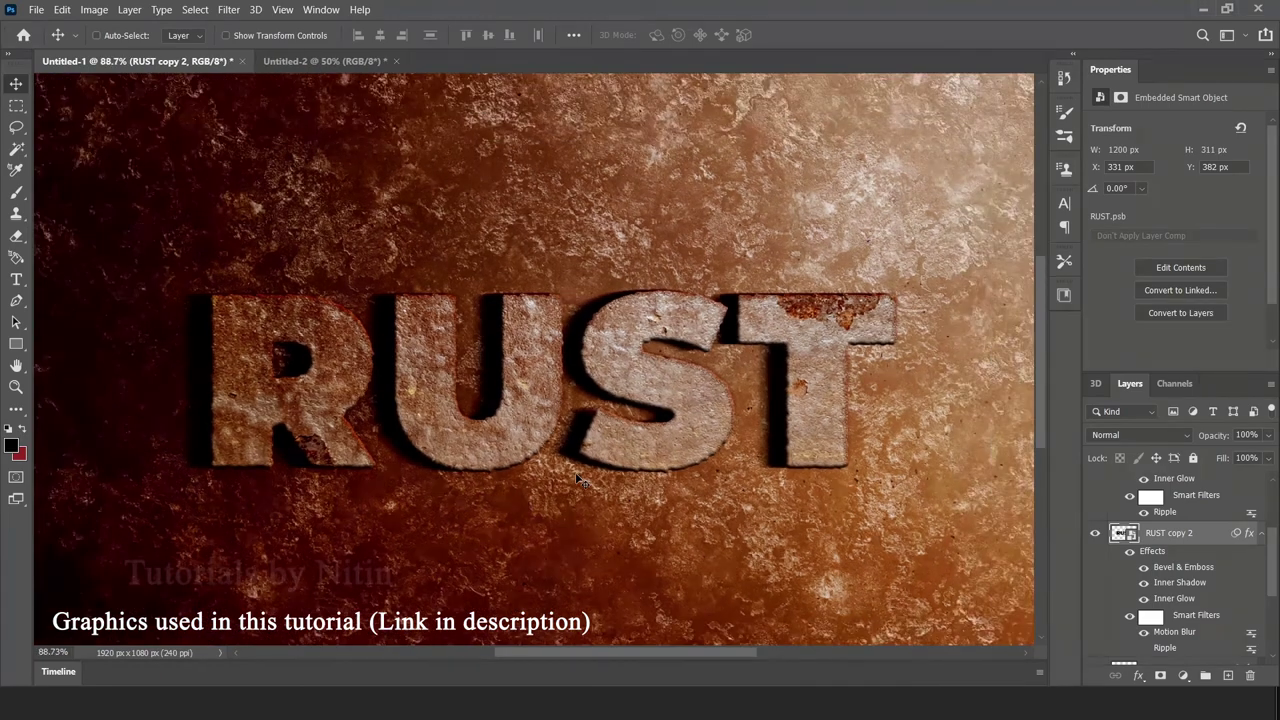